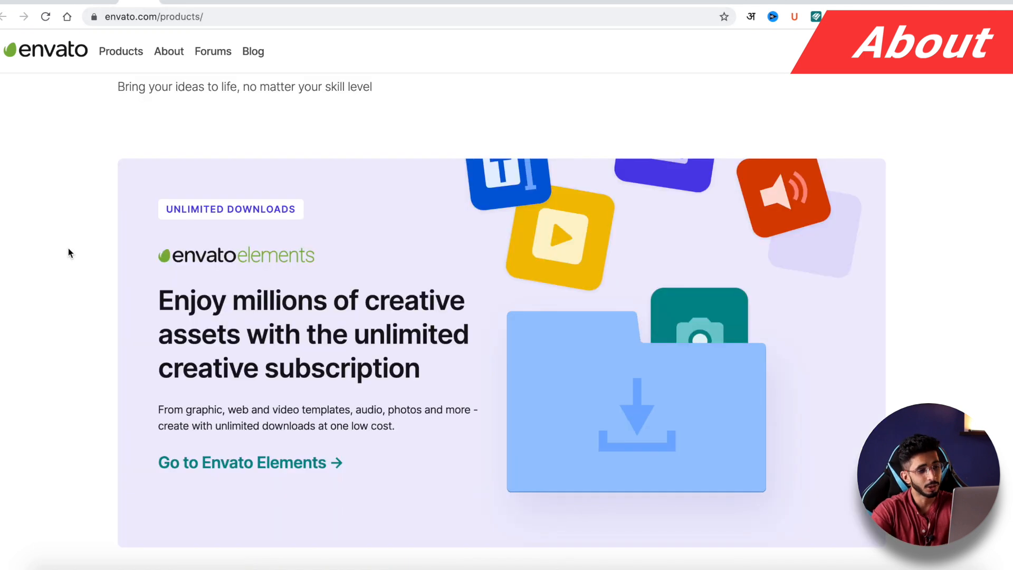
# Step: Examine the Envato products page, including the Envato Elements, Envato Market and Placeit cards and the smaller services below them
pyautogui.scroll(-10, 68, 248)
pyautogui.scroll(10, 68, 248)
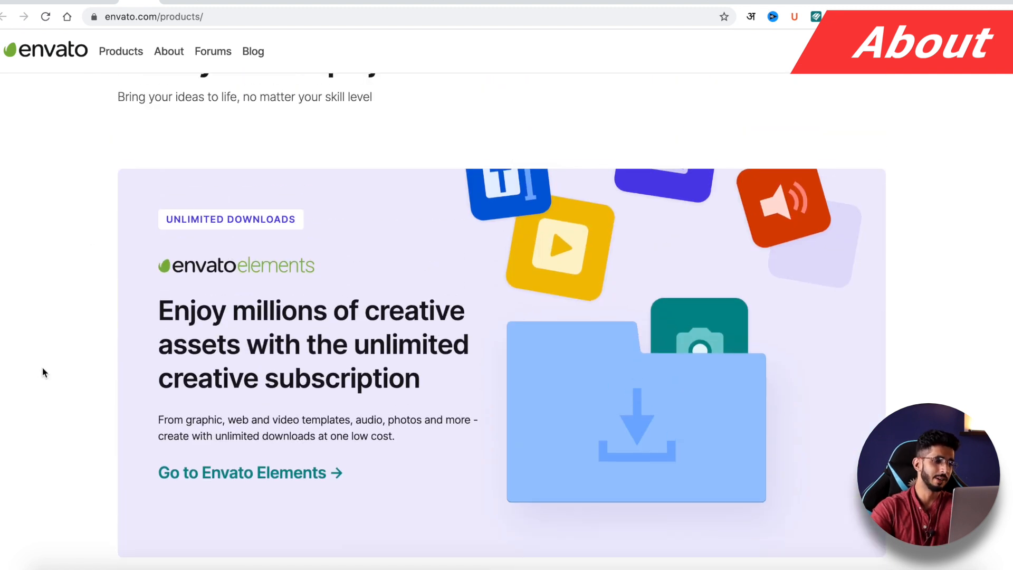
pyautogui.scroll(-2, 26, 327)
pyautogui.scroll(1, 10, 290)
pyautogui.scroll(1, 10, 295)
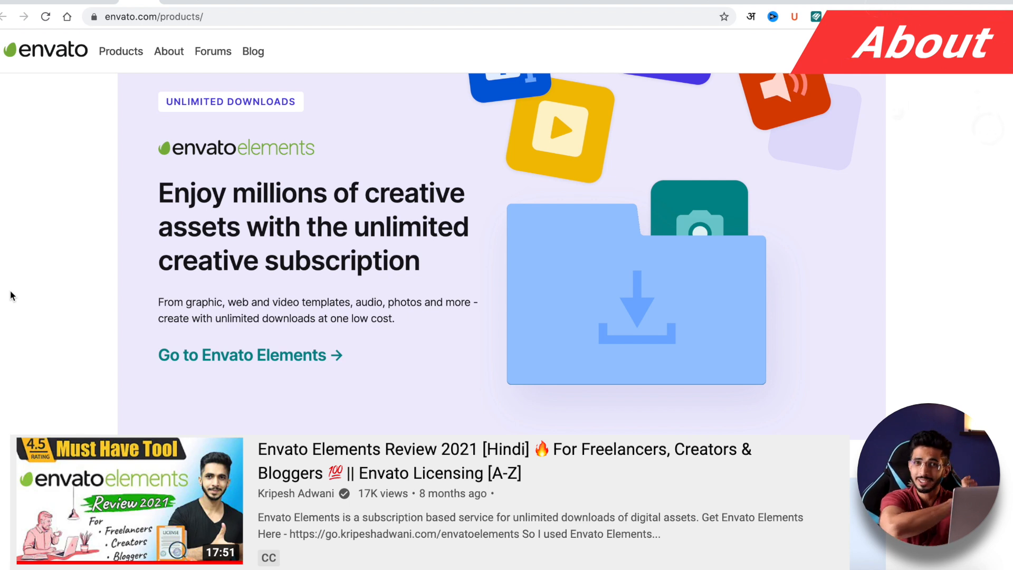
pyautogui.scroll(-4, 77, 261)
pyautogui.scroll(-1, 77, 267)
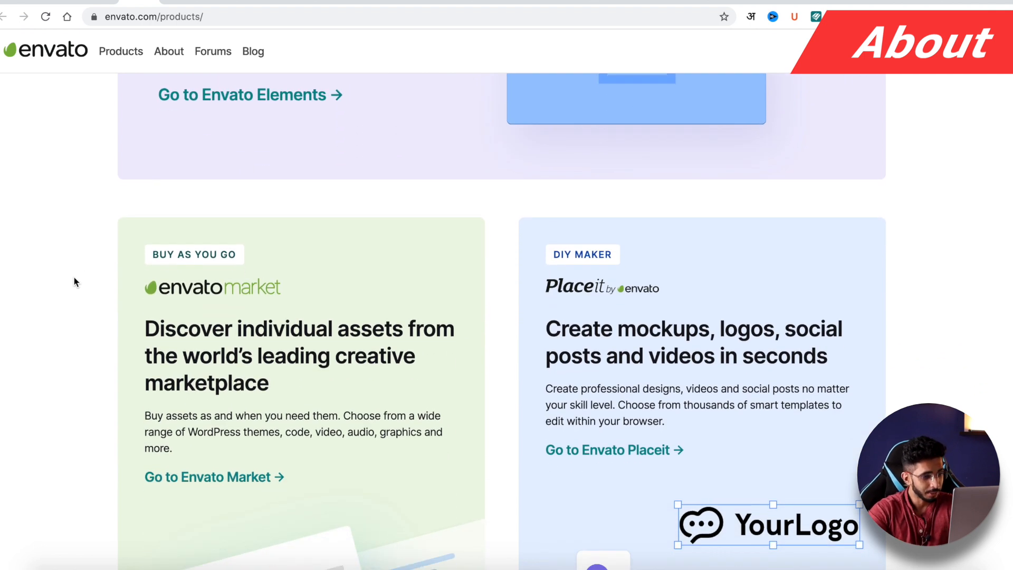
pyautogui.scroll(-3, 74, 282)
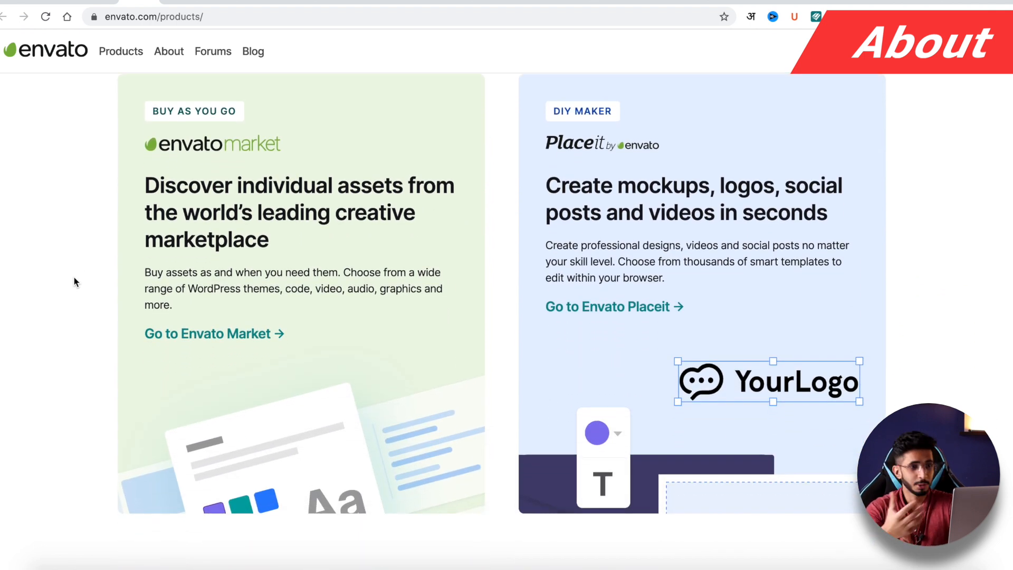
pyautogui.scroll(1, 537, 327)
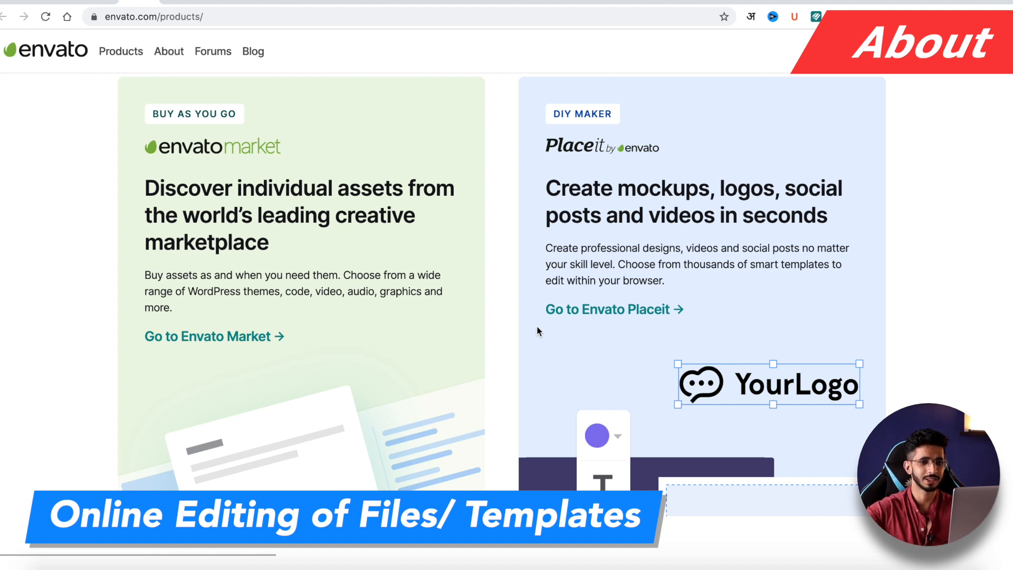
pyautogui.scroll(-7, 537, 331)
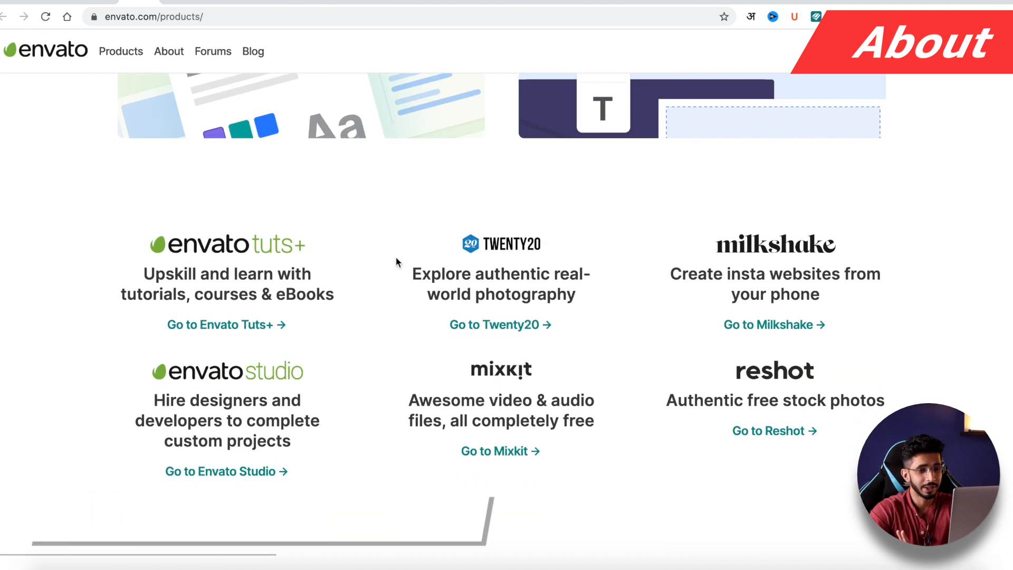
pyautogui.scroll(-6, 208, 437)
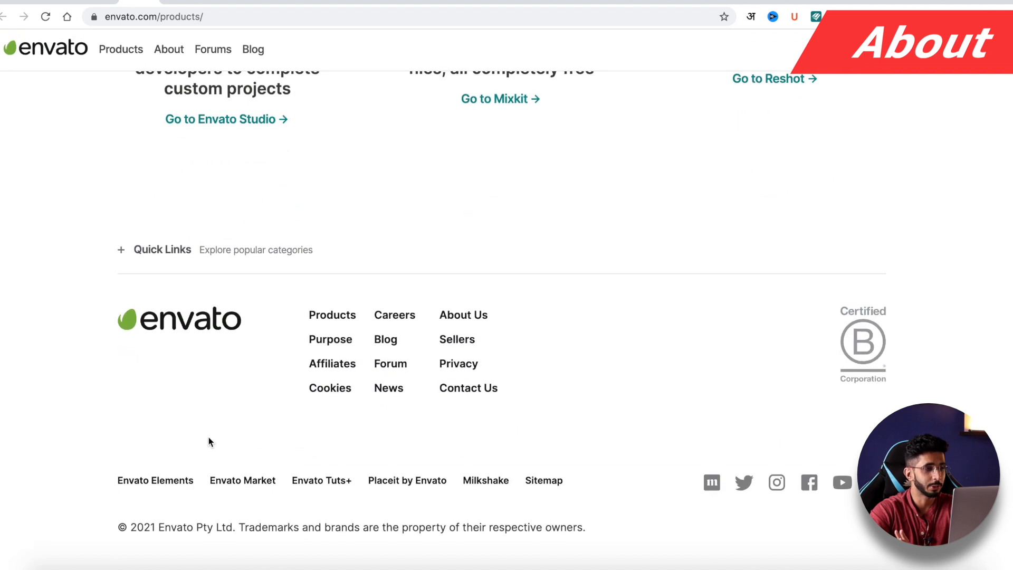
pyautogui.scroll(20, 208, 437)
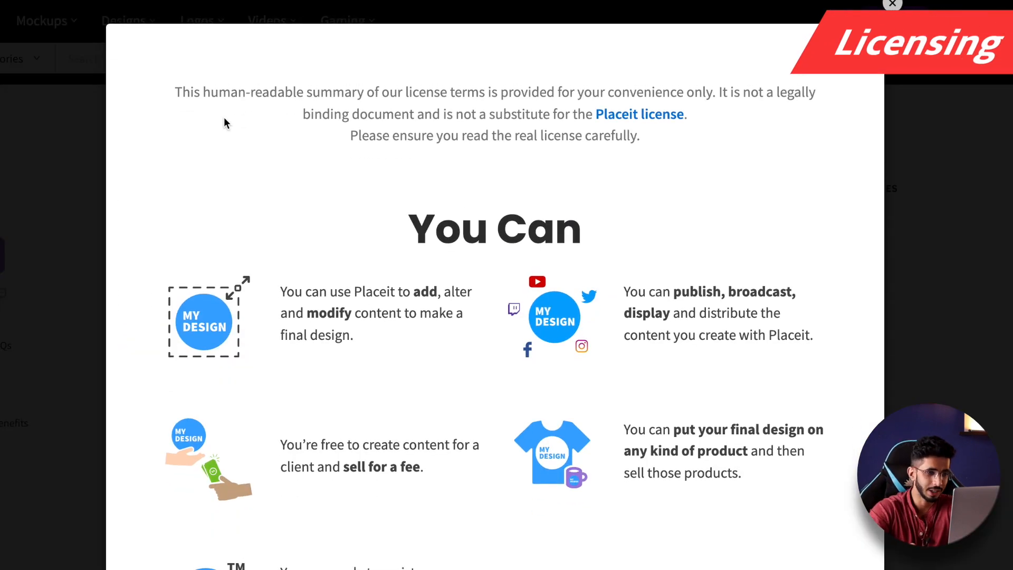
# Step: Read the license summary's "You Can" section, highlighting the terms on client work, selling products with final designs and registering trademarks
pyautogui.scroll(-2, 354, 205)
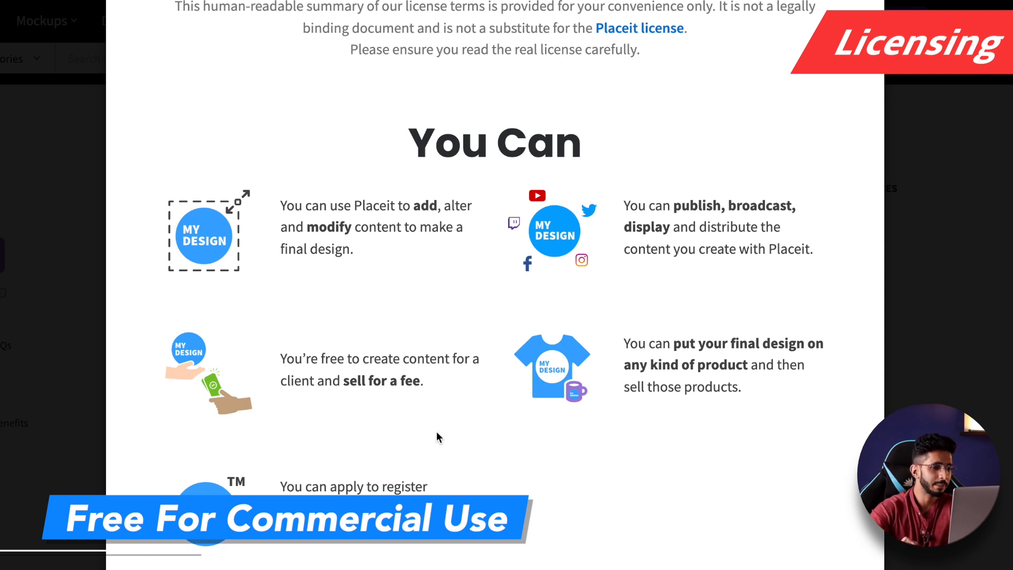
pyautogui.moveTo(425, 380); pyautogui.dragTo(310, 357)
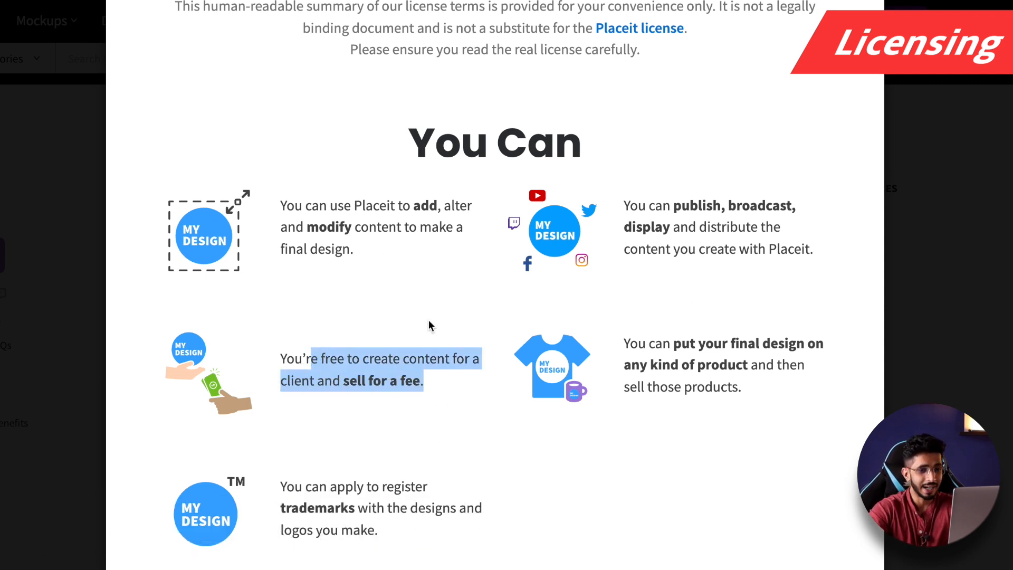
pyautogui.moveTo(673, 330); pyautogui.dragTo(712, 350)
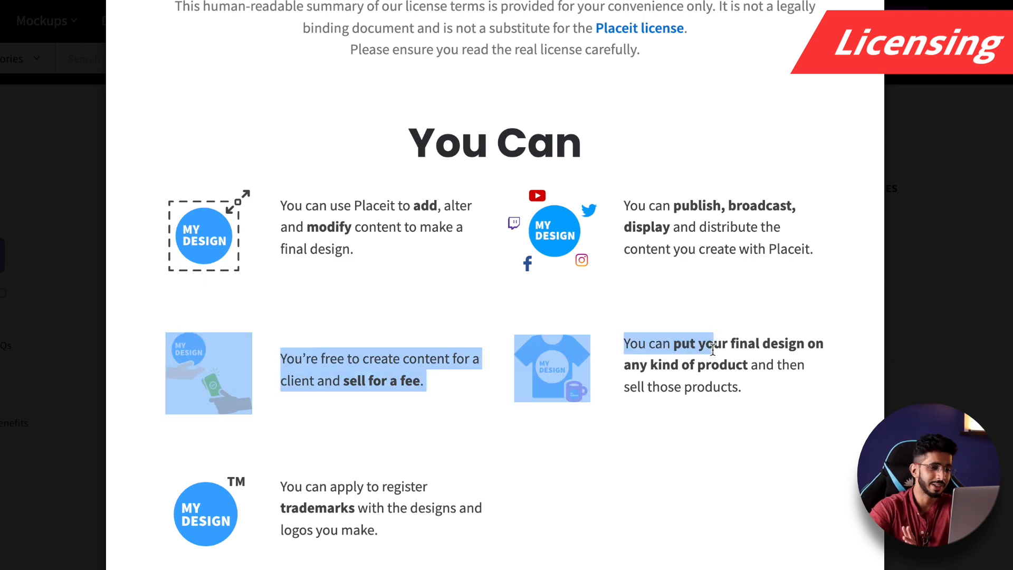
pyautogui.click(734, 364)
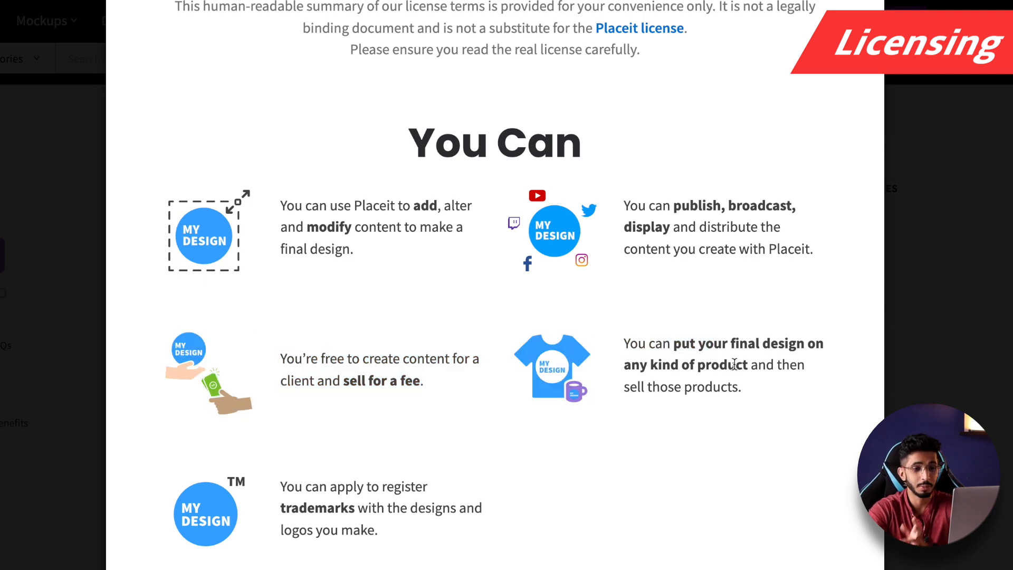
pyautogui.moveTo(678, 368); pyautogui.dragTo(752, 395)
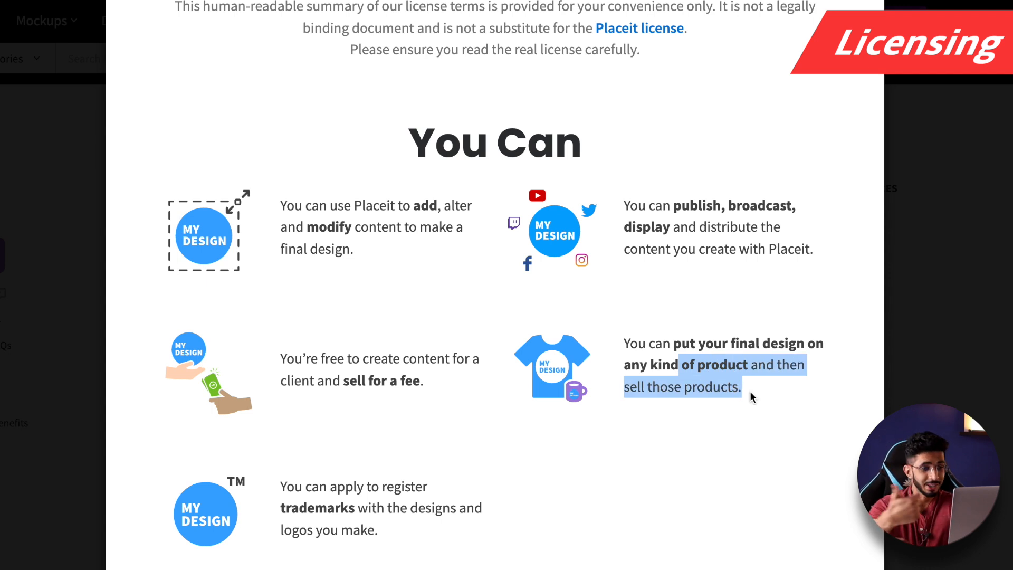
pyautogui.moveTo(327, 504); pyautogui.dragTo(395, 528)
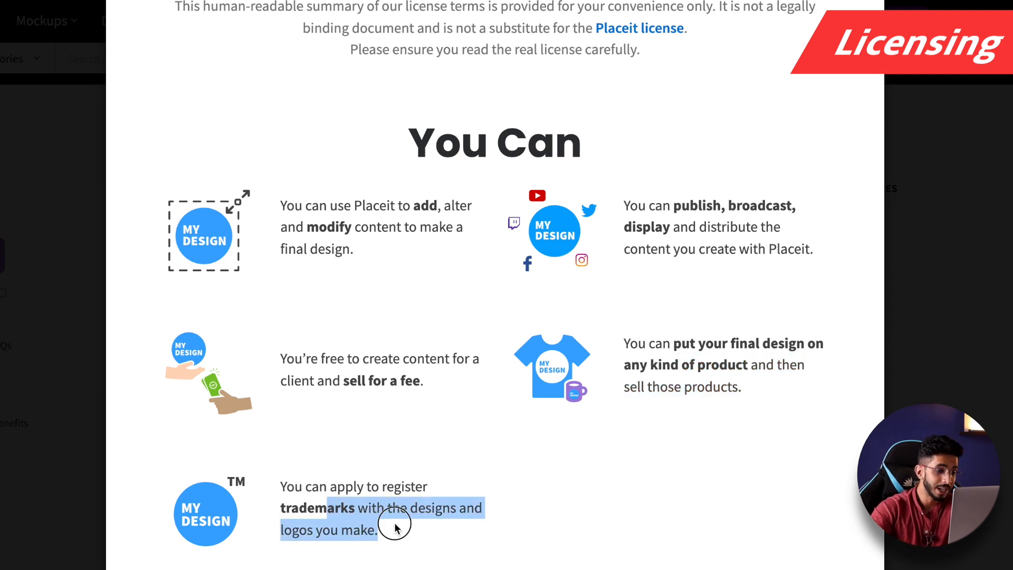
pyautogui.click(317, 511)
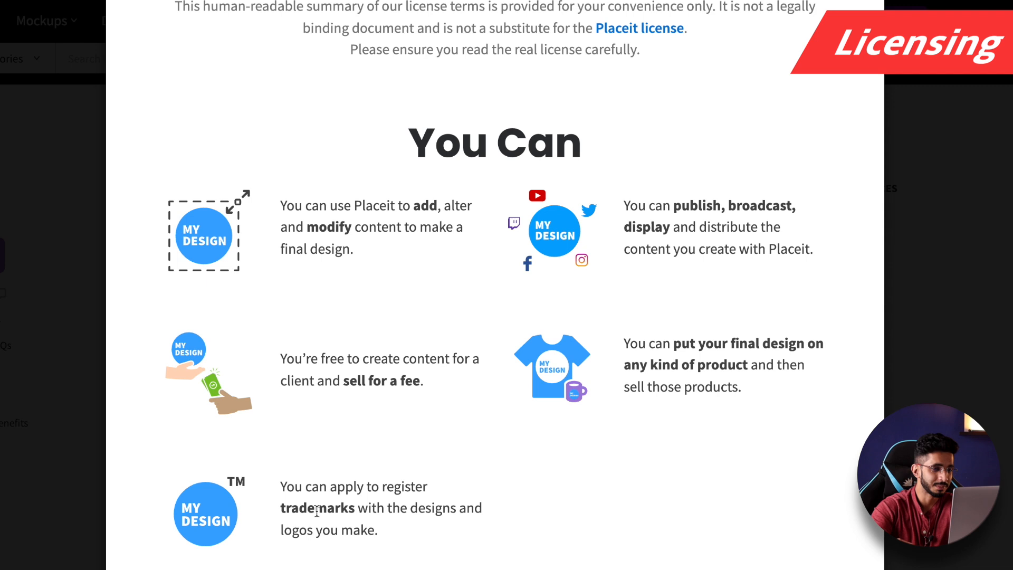
# Step: Read the "You Can't" license section, highlighting the restrictions on redistributing content and on derogatory use of people or third-party brands
pyautogui.moveTo(366, 79); pyautogui.dragTo(445, 68)
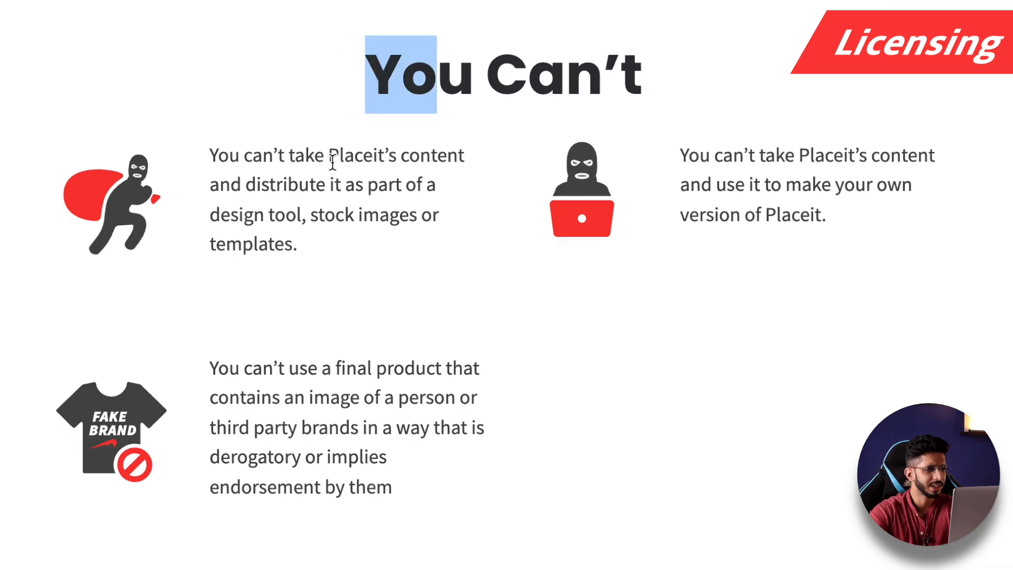
pyautogui.moveTo(309, 216); pyautogui.dragTo(410, 219)
pyautogui.moveTo(284, 246); pyautogui.dragTo(224, 221)
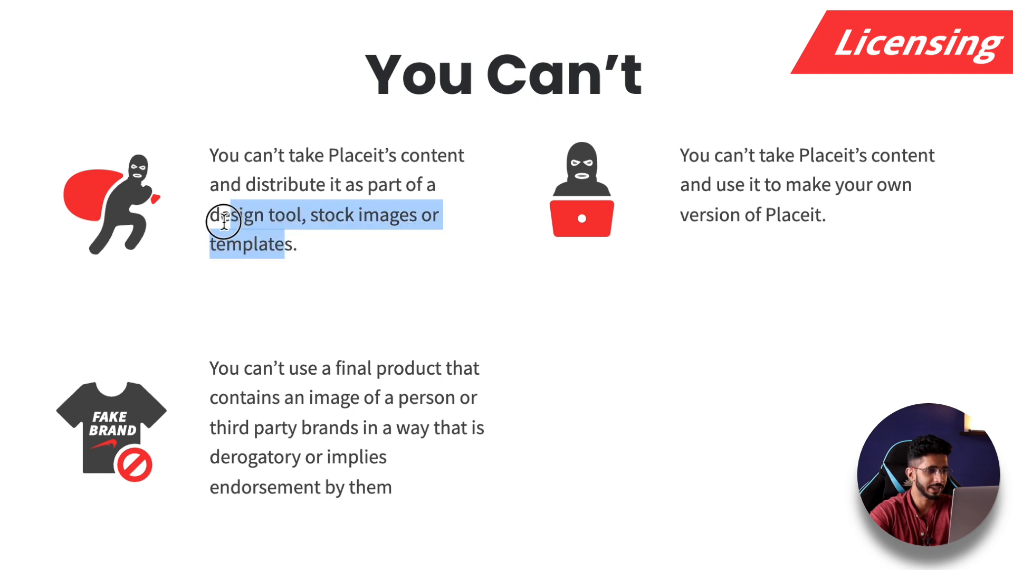
pyautogui.click(320, 236)
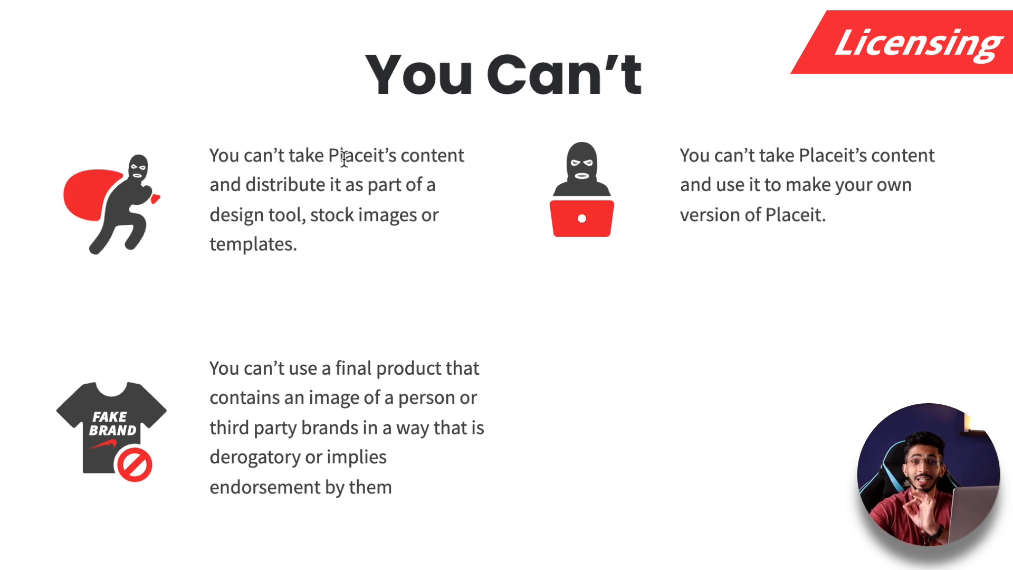
pyautogui.moveTo(311, 397); pyautogui.dragTo(274, 403)
pyautogui.click(430, 481)
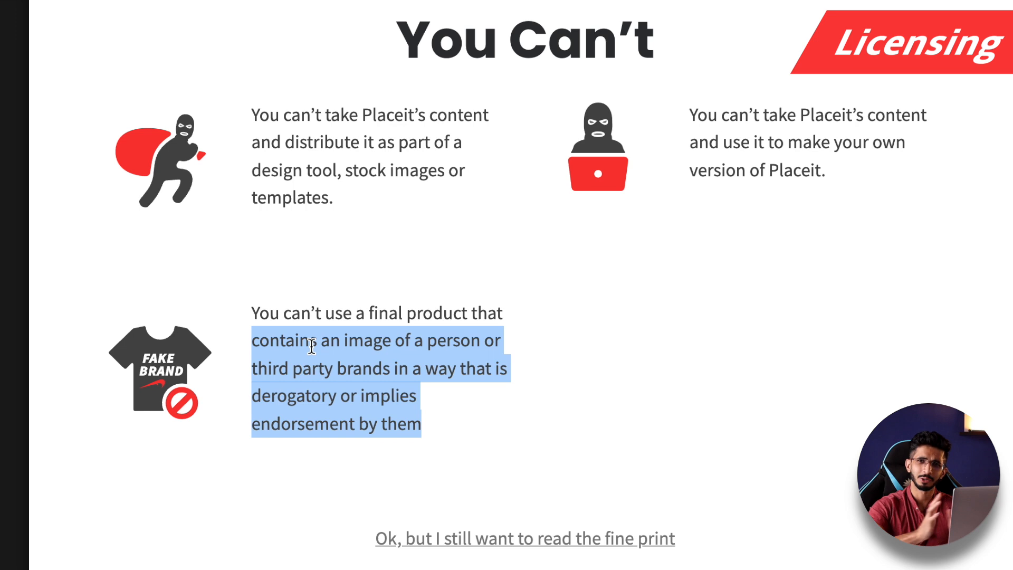
pyautogui.click(315, 288)
# Step: Return to the "You Can" section of the license summary and review the permitted uses again
pyautogui.scroll(12, 315, 288)
pyautogui.scroll(-2, 316, 288)
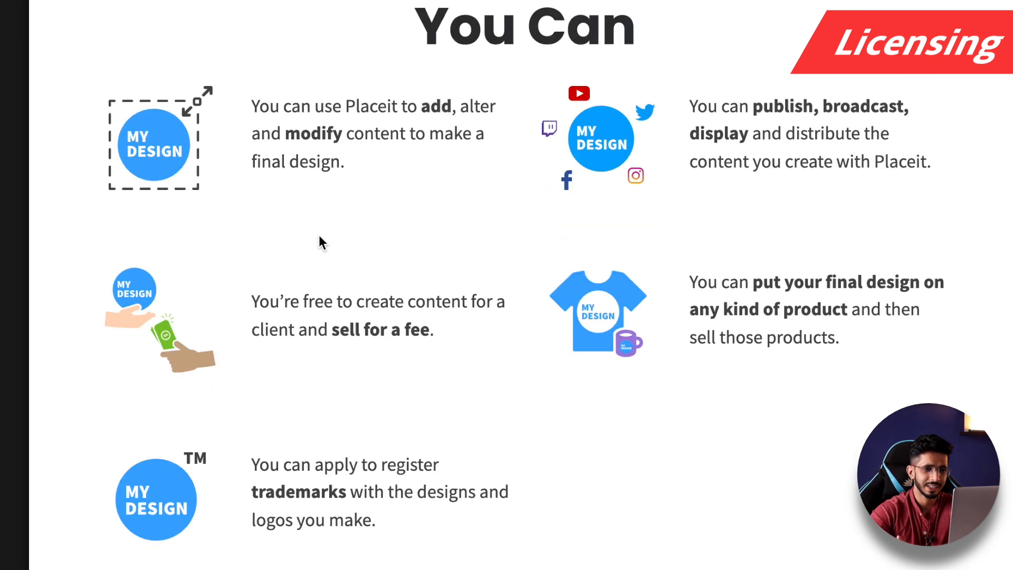
pyautogui.scroll(4, 319, 240)
pyautogui.scroll(-1, 323, 214)
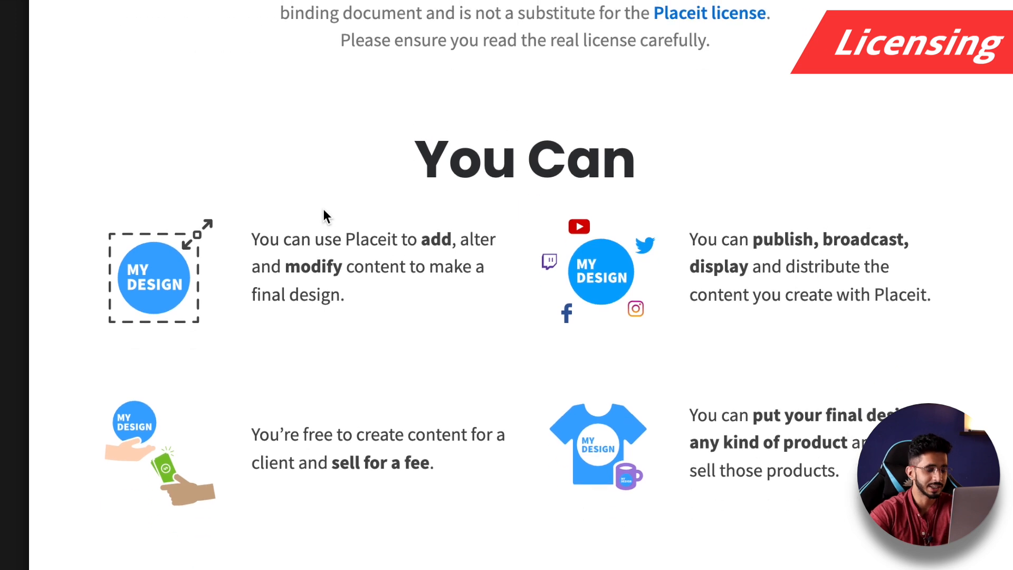
pyautogui.scroll(-5, 323, 215)
pyautogui.scroll(2, 324, 215)
pyautogui.moveTo(323, 210); pyautogui.dragTo(463, 236)
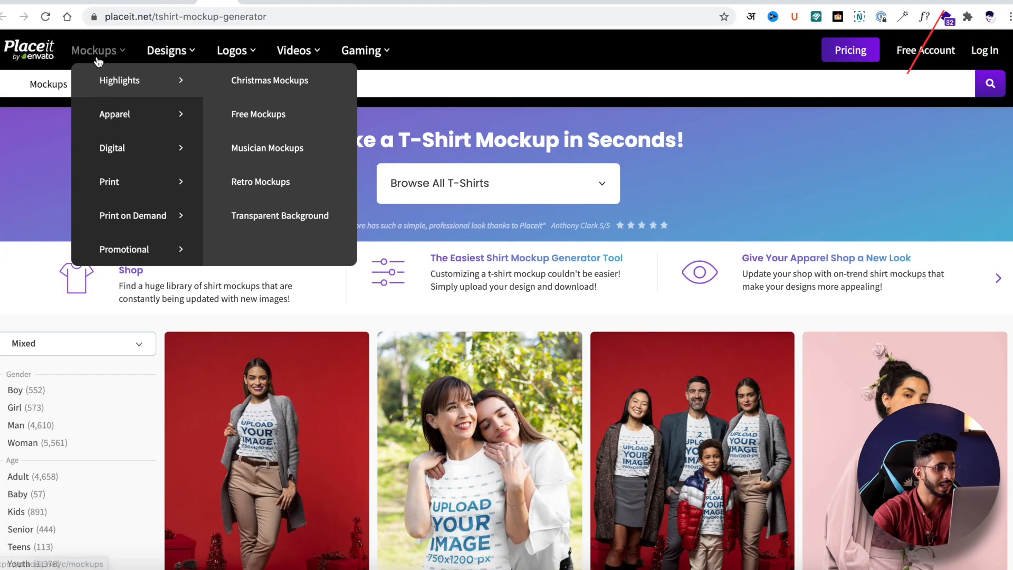
# Step: Browse the T-shirt mockup generator page and filter the mockups by the Woman gender
pyautogui.scroll(-3, 506, 338)
pyautogui.scroll(-1, 506, 338)
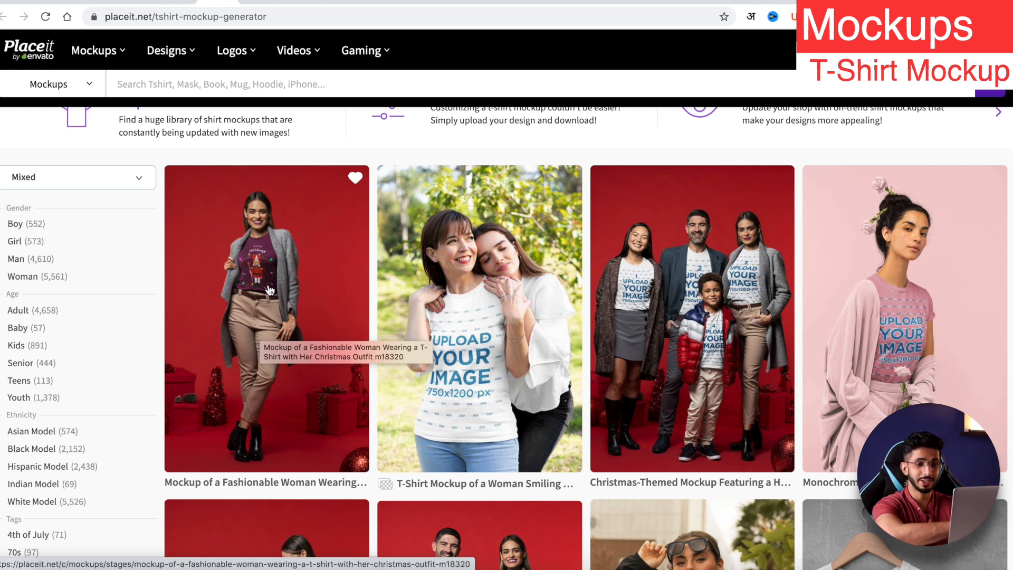
pyautogui.scroll(3, 37, 342)
pyautogui.scroll(-4, 37, 342)
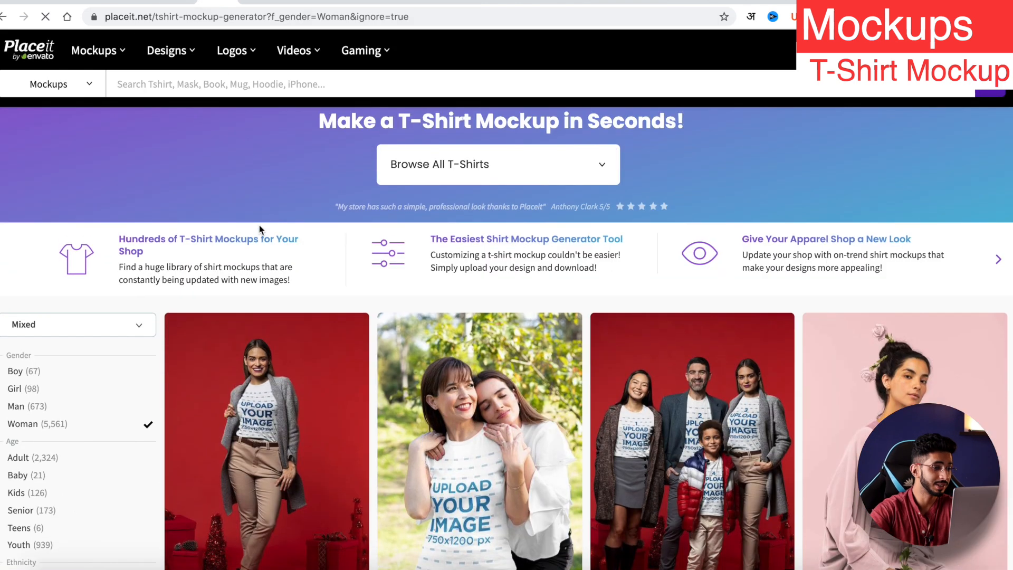
# Step: Look through the women's T-shirt mockups and the available age and ethnicity filters
pyautogui.scroll(-2, 464, 230)
pyautogui.scroll(-5, 464, 230)
pyautogui.scroll(3, 350, 267)
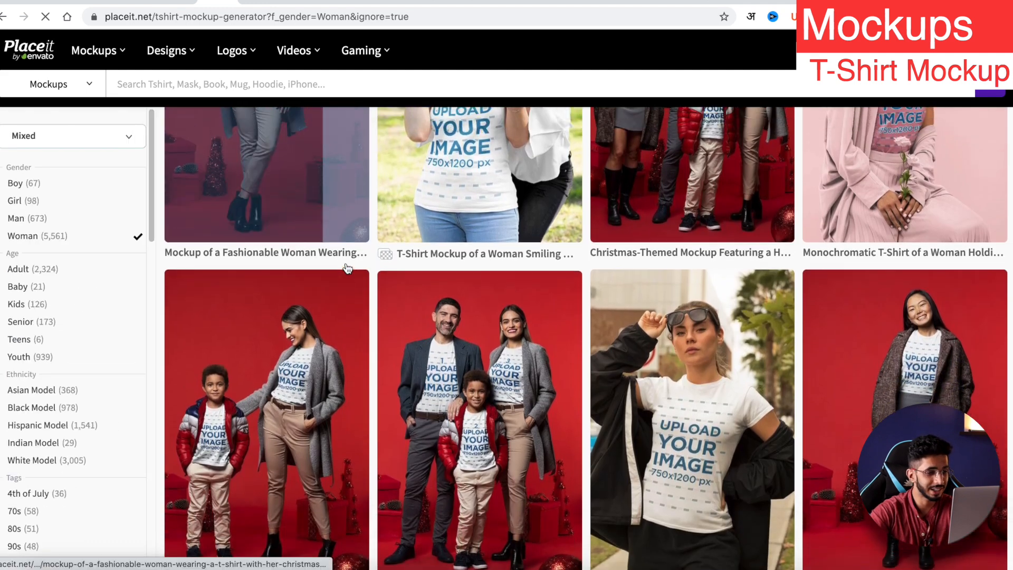
pyautogui.scroll(-5, 348, 269)
pyautogui.scroll(6, 211, 274)
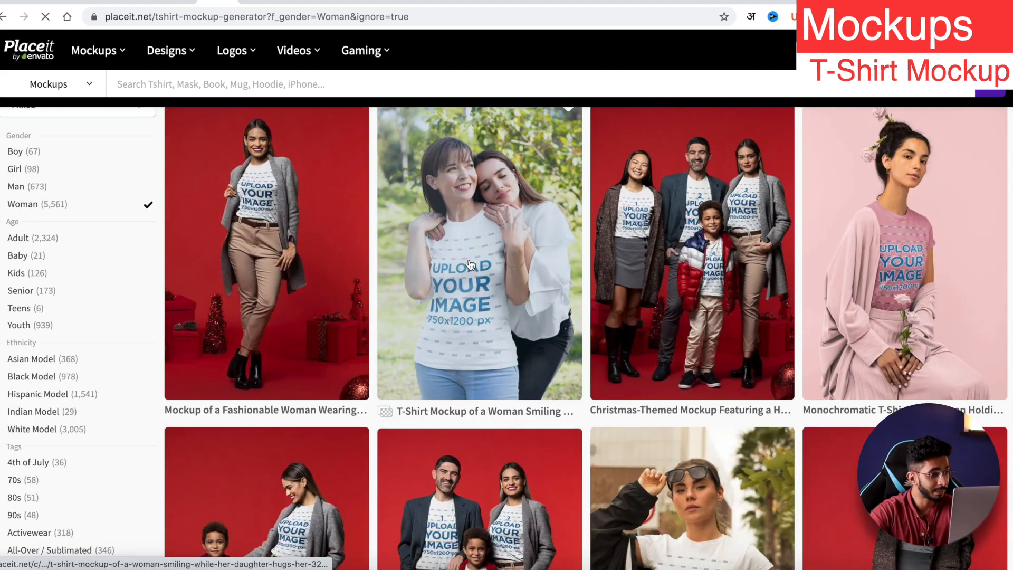
pyautogui.scroll(3, 79, 322)
pyautogui.scroll(-5, 18, 333)
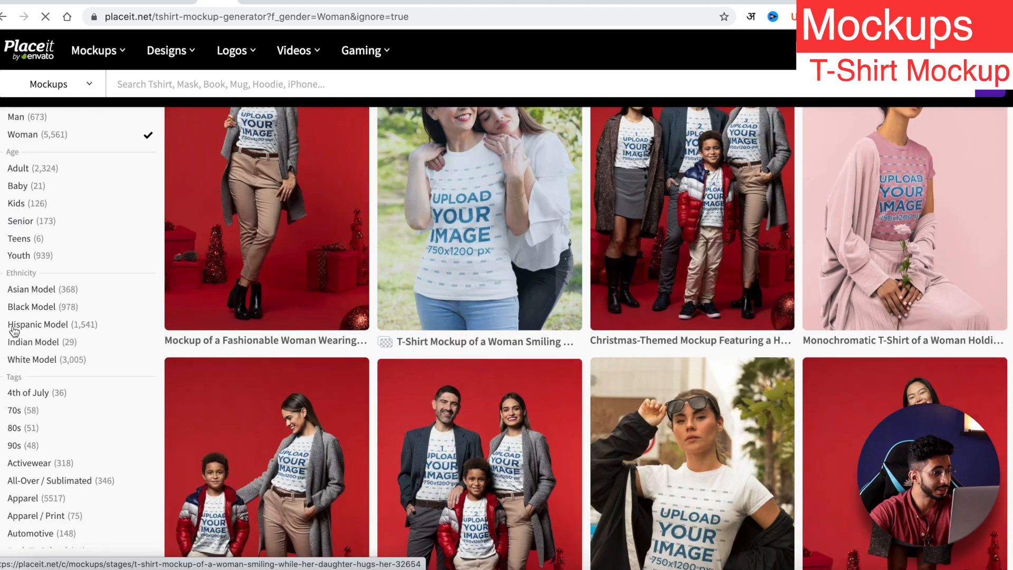
pyautogui.scroll(3, 16, 331)
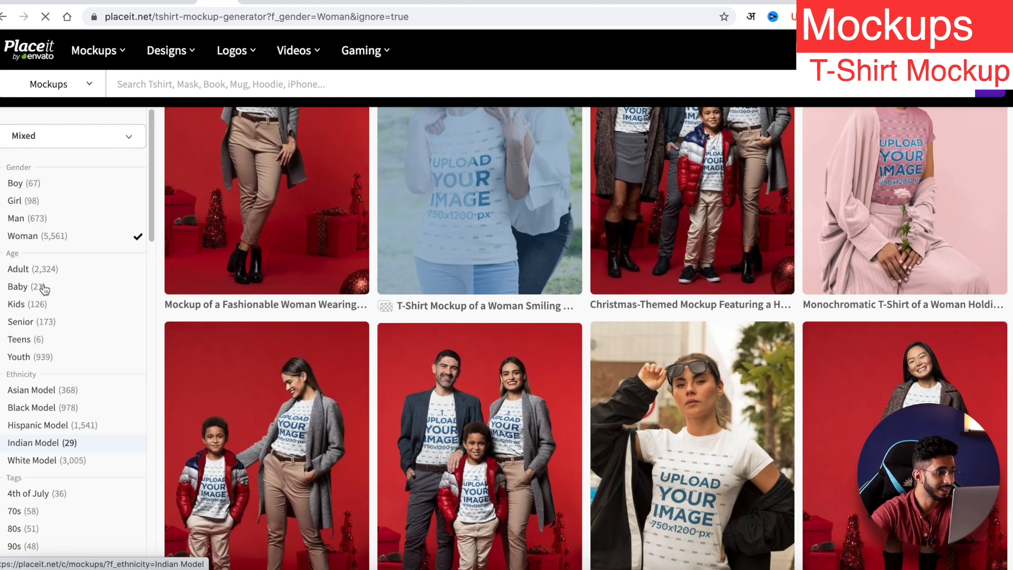
pyautogui.scroll(-2, 52, 343)
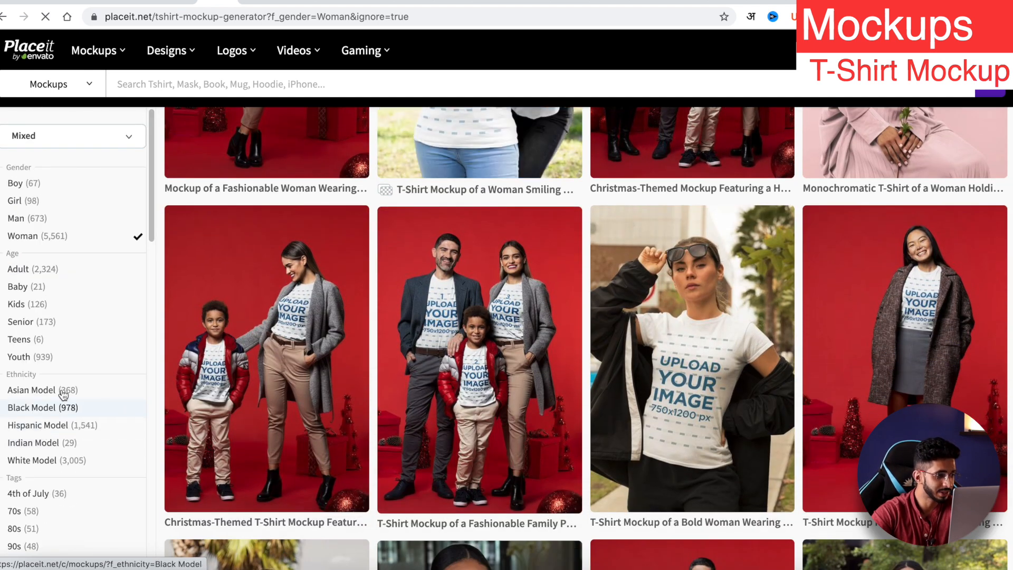
# Step: Find the Fitness tag in the filter list, apply it to the women's T-shirt mockups and browse the filtered mockups
pyautogui.scroll(-1, 64, 394)
pyautogui.scroll(-6, 57, 430)
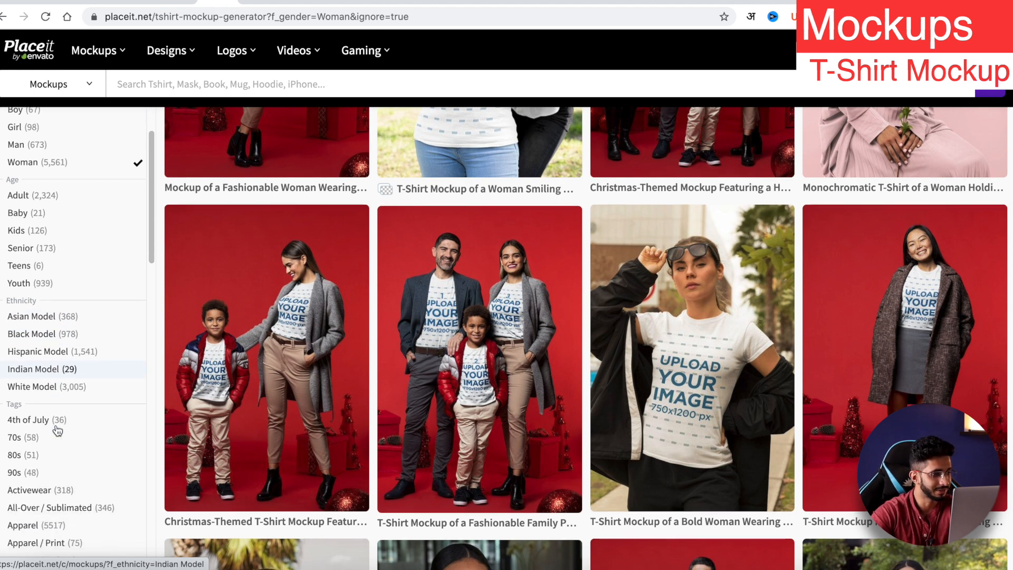
pyautogui.scroll(-1, 57, 431)
pyautogui.scroll(1, 57, 430)
pyautogui.scroll(1, 68, 234)
pyautogui.scroll(-9, 65, 269)
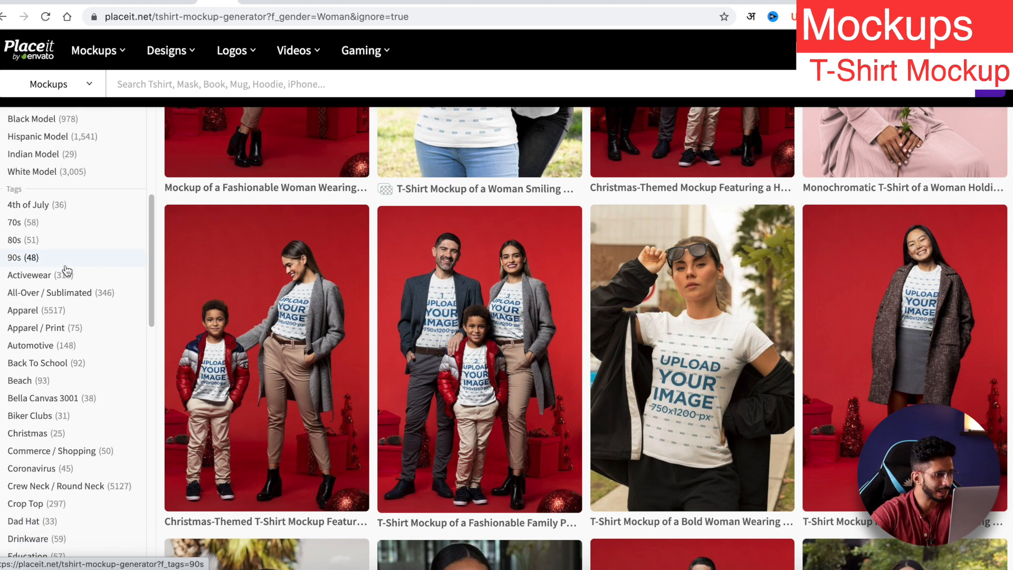
pyautogui.scroll(-1, 37, 393)
pyautogui.scroll(4, 37, 392)
pyautogui.scroll(2, 37, 393)
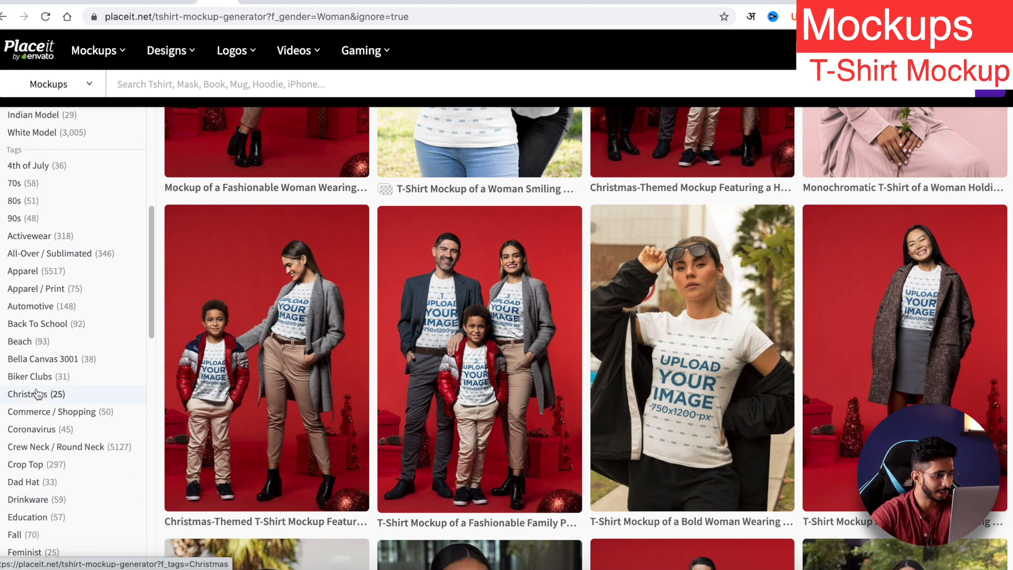
pyautogui.scroll(-8, 51, 403)
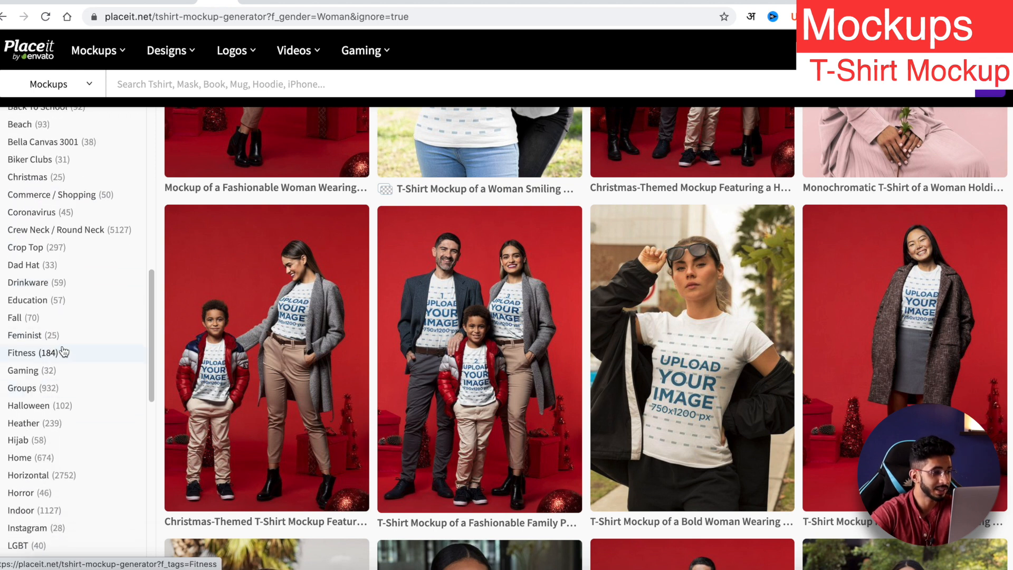
pyautogui.click(64, 352)
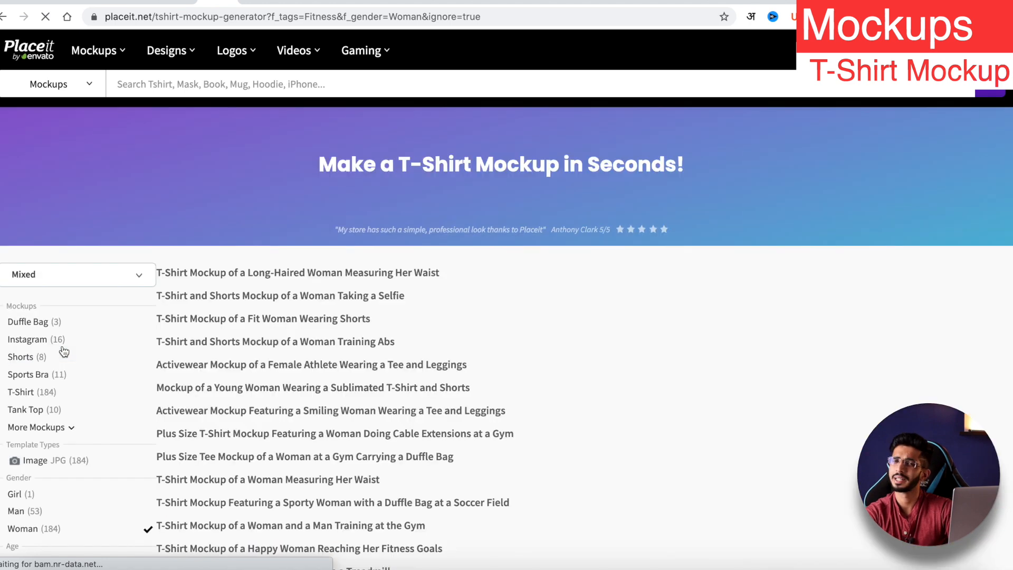
pyautogui.scroll(-10, 414, 289)
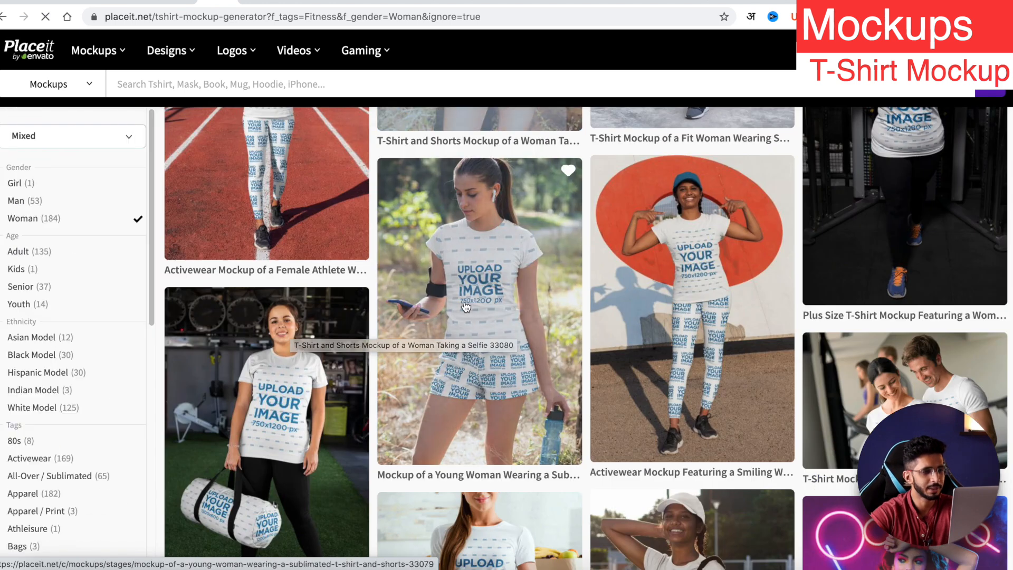
# Step: Look through the women's T-shirt mockups tagged Fitness down to the end of the first results page
pyautogui.scroll(-1, 467, 317)
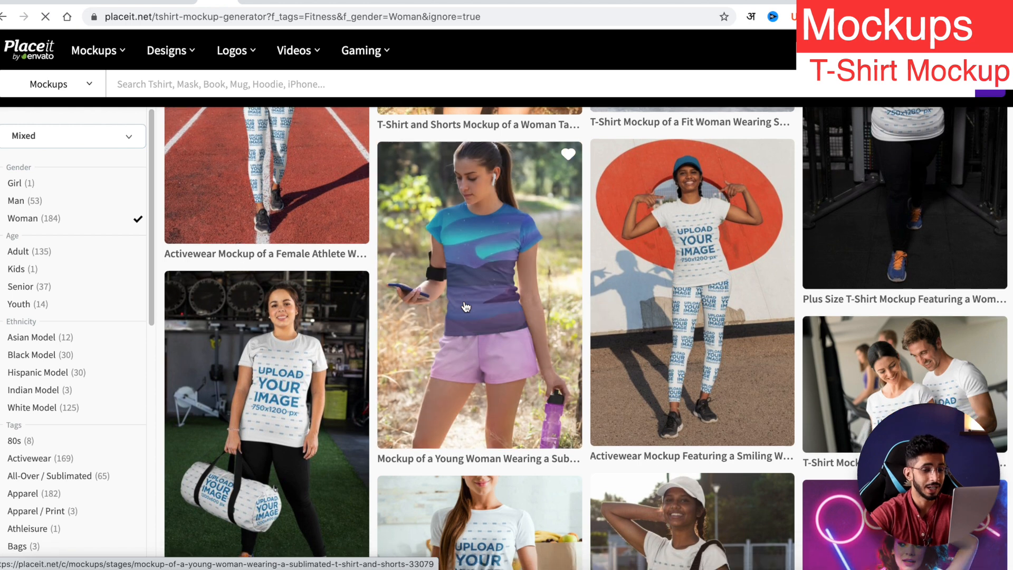
pyautogui.scroll(-5, 466, 307)
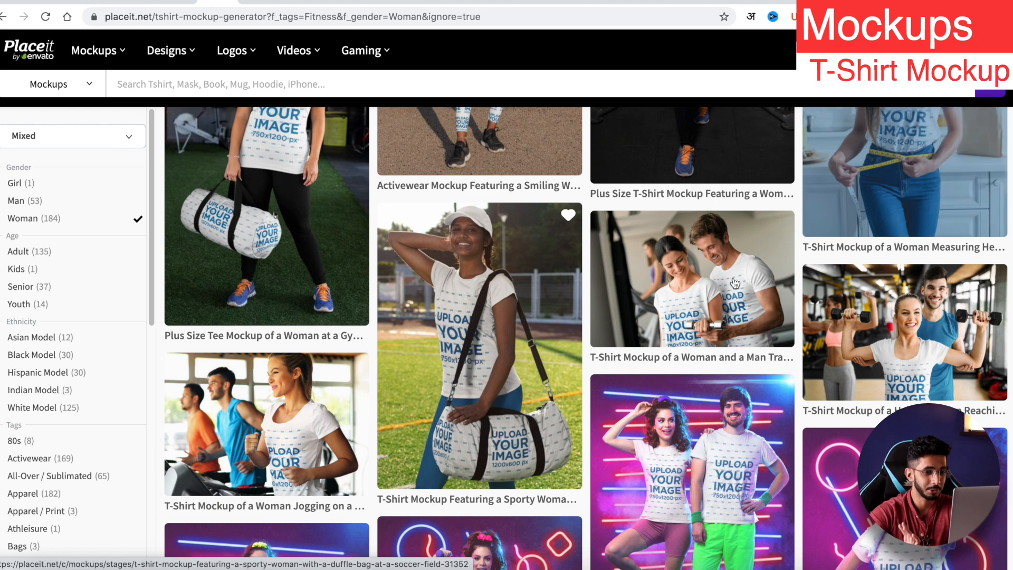
pyautogui.scroll(-1, 720, 286)
pyautogui.scroll(10, 720, 286)
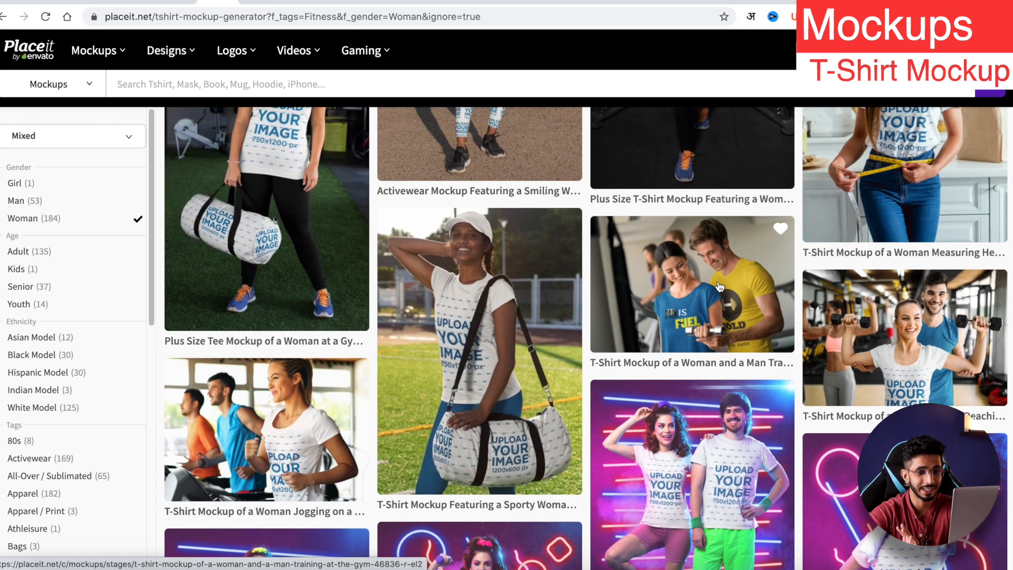
pyautogui.scroll(-15, 546, 272)
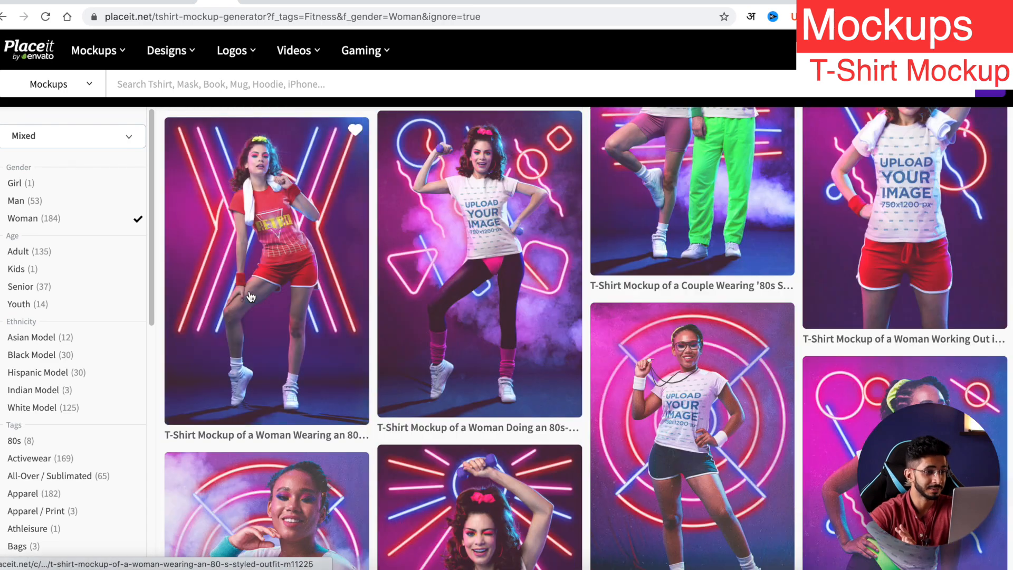
pyautogui.scroll(-10, 241, 310)
pyautogui.scroll(2, 465, 283)
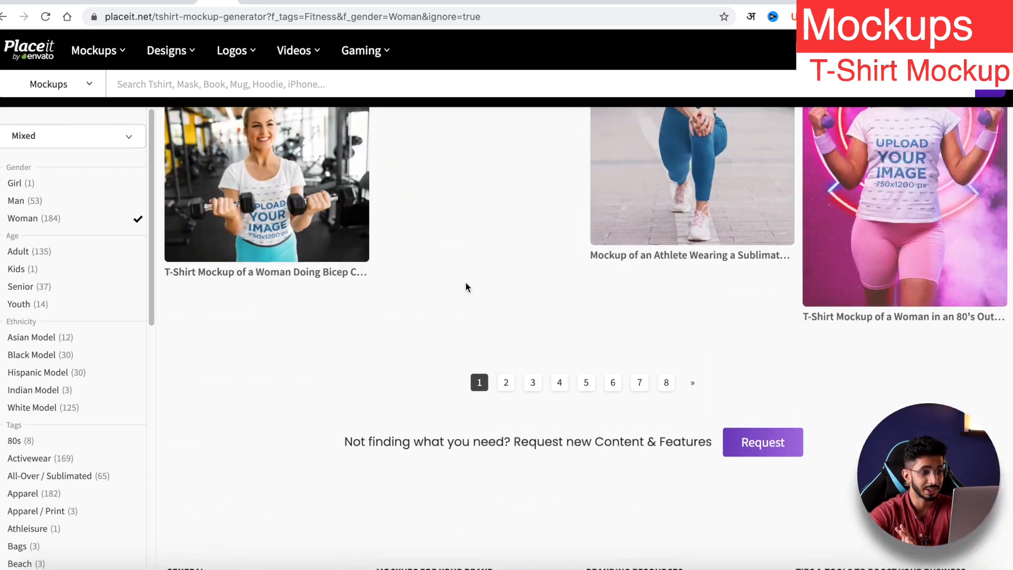
pyautogui.scroll(2, 439, 318)
pyautogui.scroll(20, 439, 318)
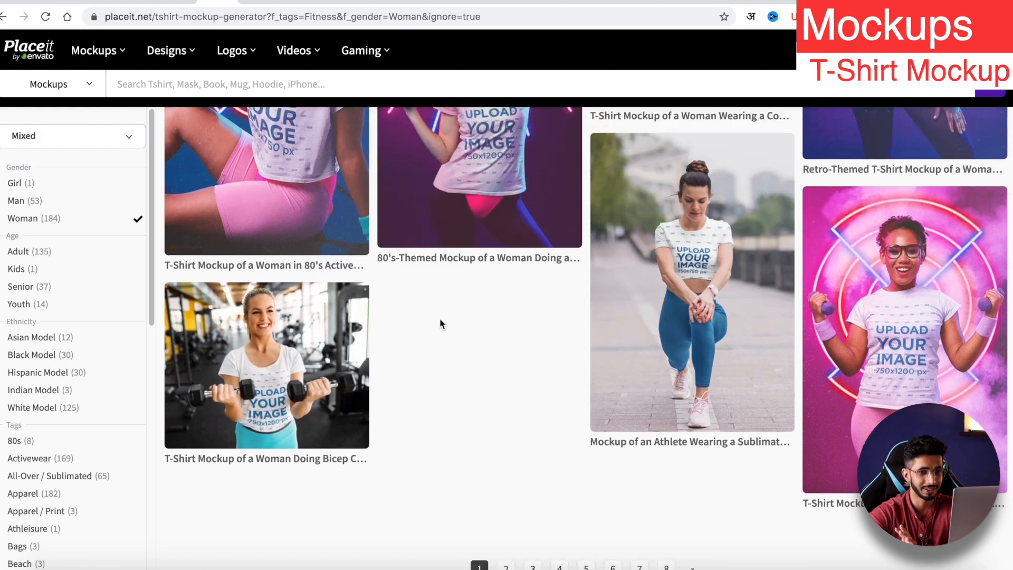
pyautogui.scroll(-5, 272, 318)
pyautogui.scroll(-5, 102, 368)
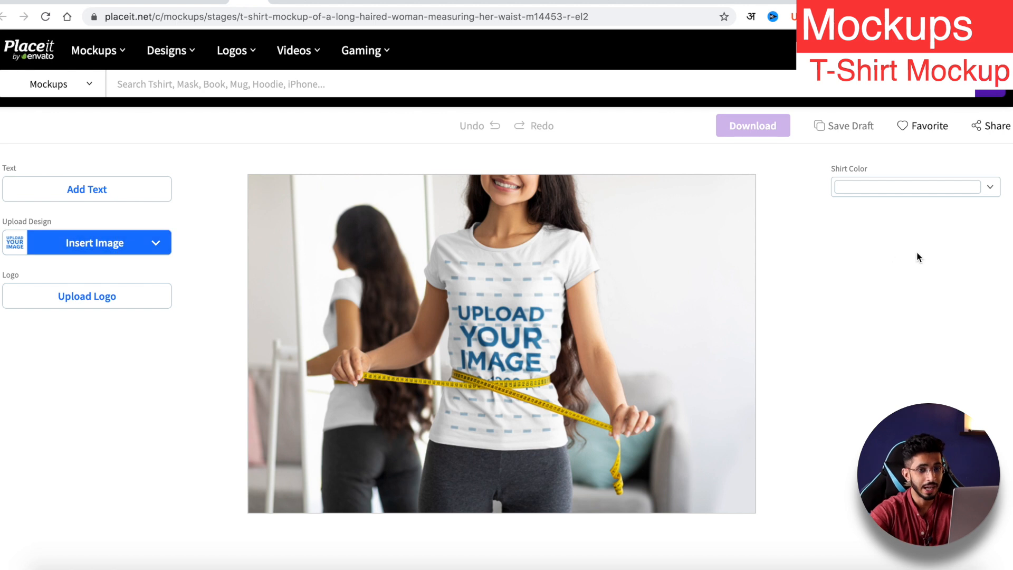
# Step: Examine the Shirt Color palette for the mockup of the long-haired woman measuring her waist
pyautogui.click(986, 194)
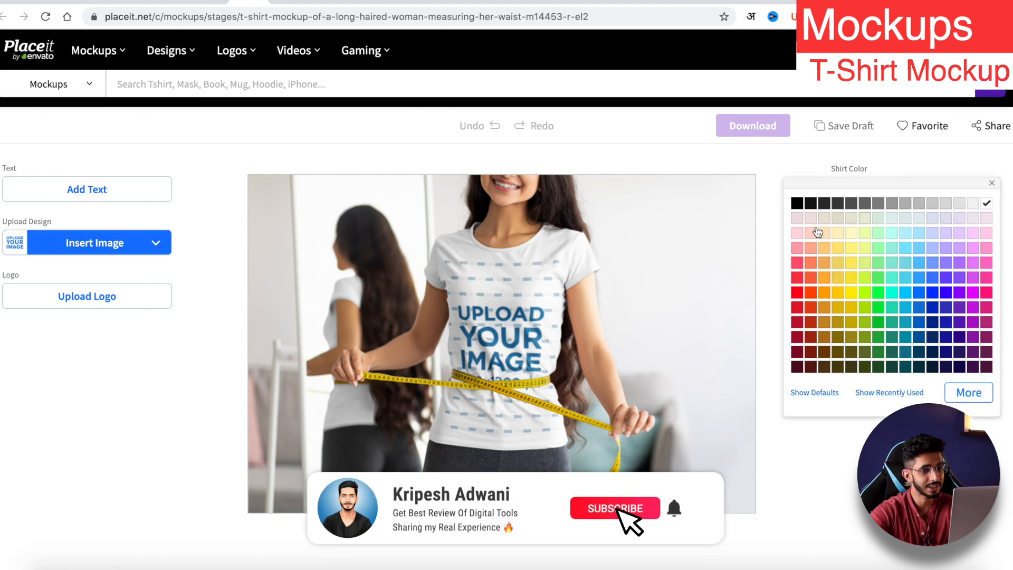
pyautogui.click(755, 276)
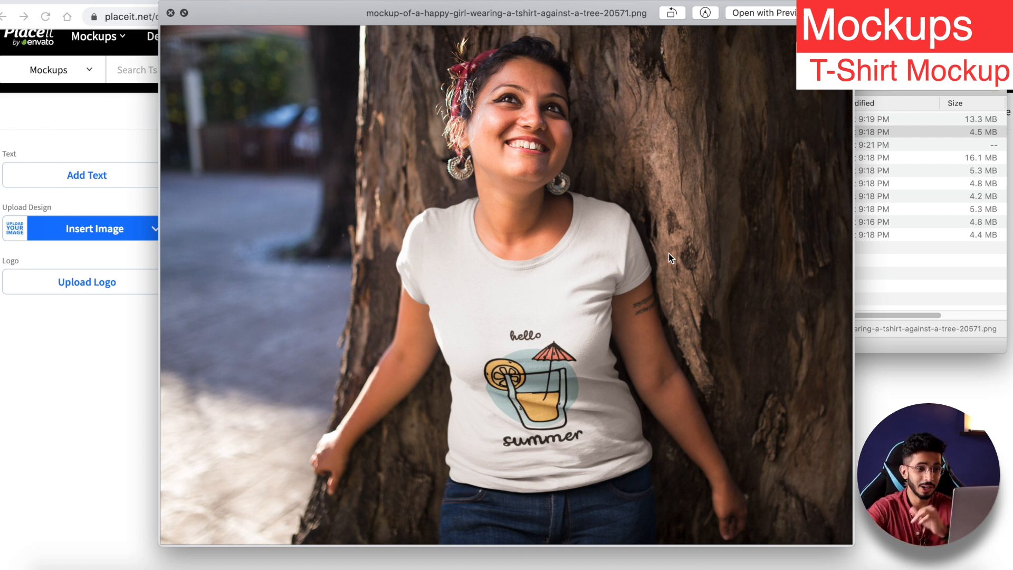
# Step: Preview the finished T-shirt mockup images one by one in the Mockups folder in Finder
pyautogui.press('Down')
pyautogui.press('Down')
pyautogui.press('Down')
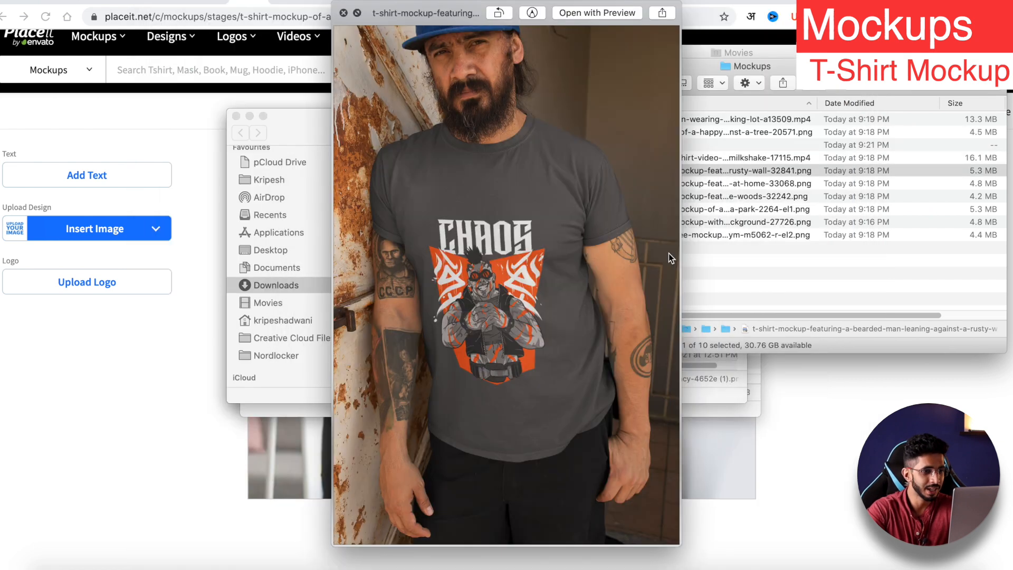
pyautogui.press('Down')
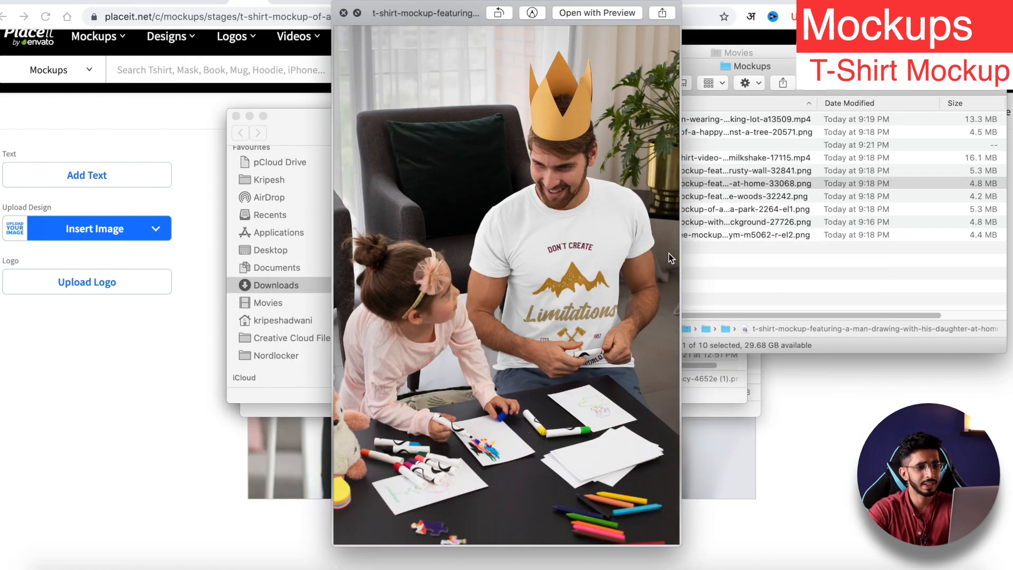
pyautogui.press('Down')
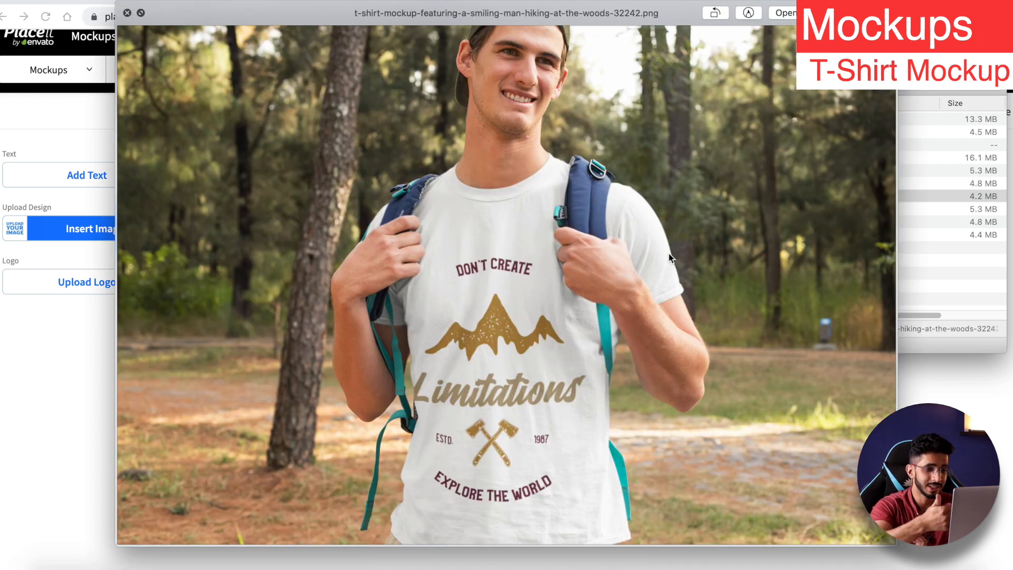
pyautogui.press('Down')
pyautogui.press('Down')
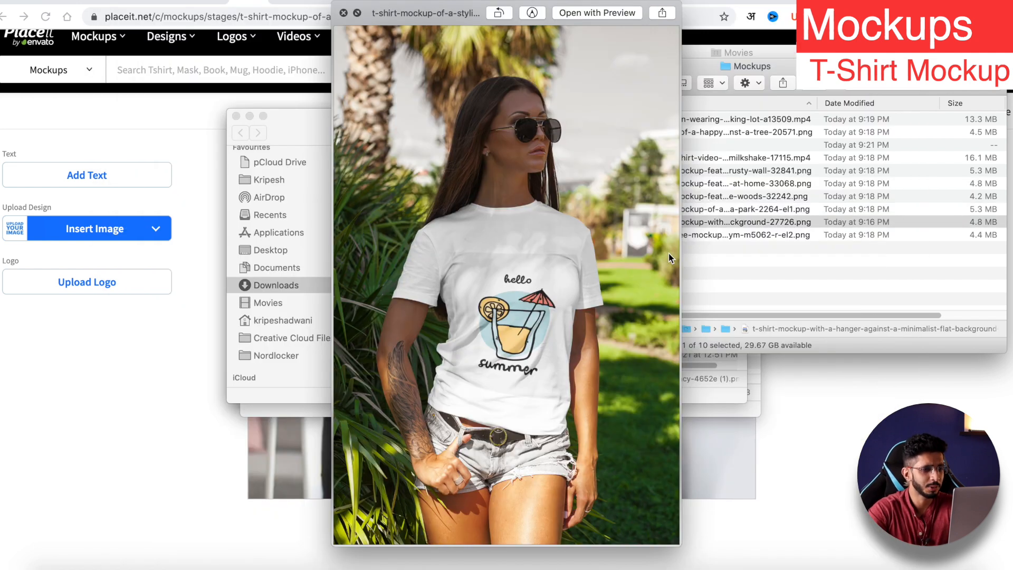
pyautogui.press('Down')
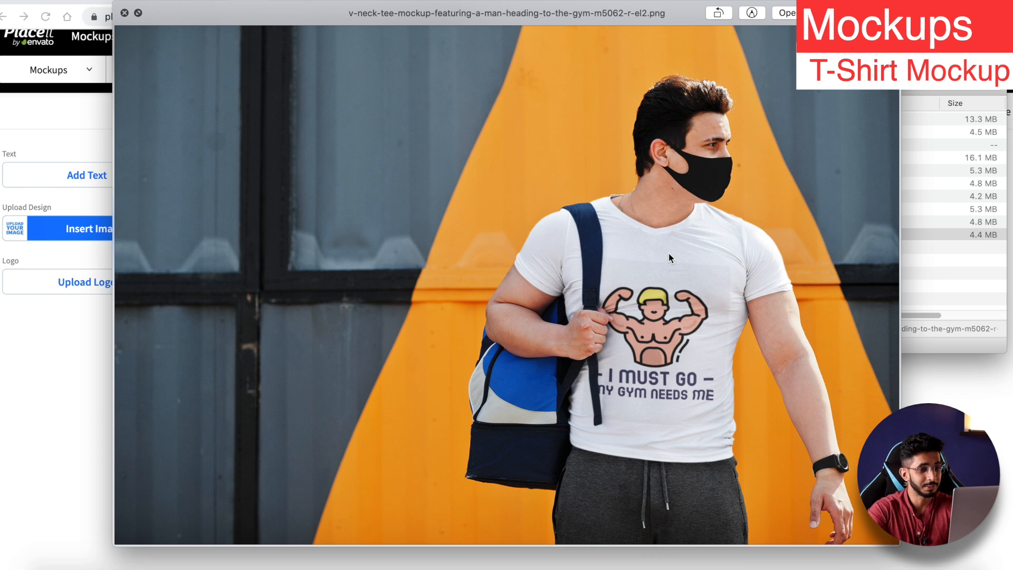
# Step: Preview the T-shirt video mockups in the Mockups folder, including the selfie video of a woman drinking a milkshake
pyautogui.press('Down')
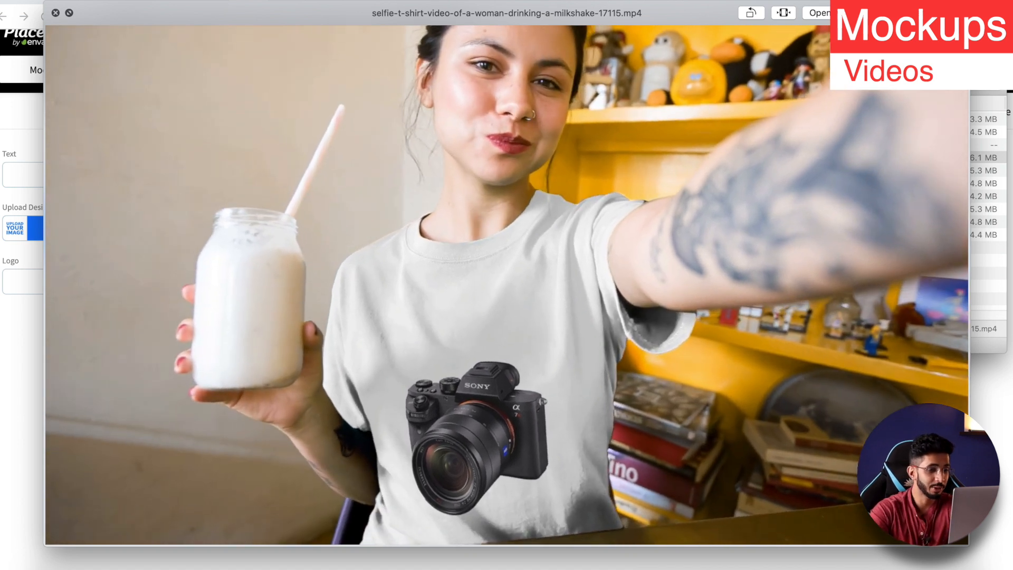
pyautogui.press('Down')
pyautogui.press('Down')
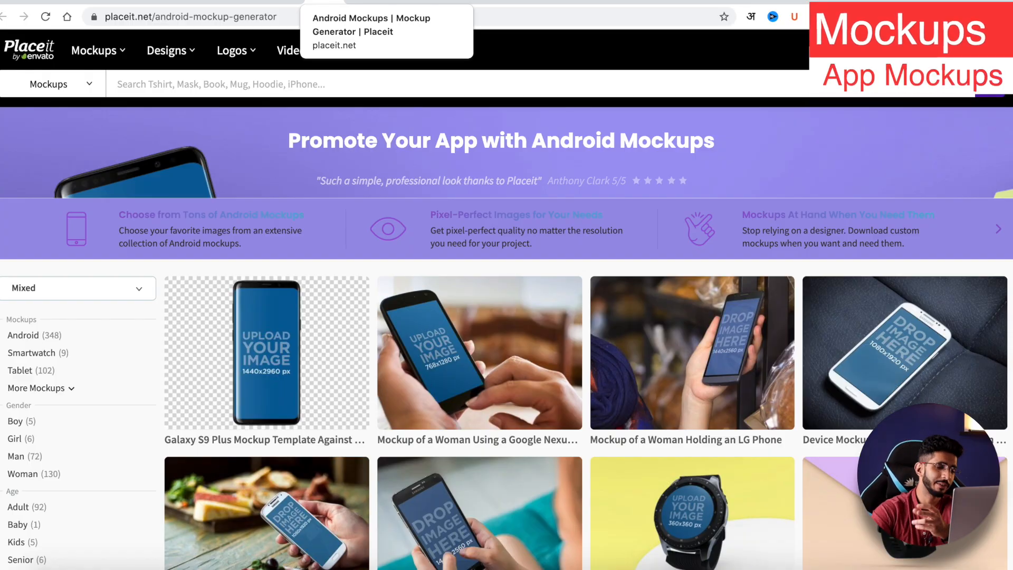
# Step: Look through the phone, tablet and smartwatch mockups on the Android mockup generator page
pyautogui.scroll(-2, 343, 331)
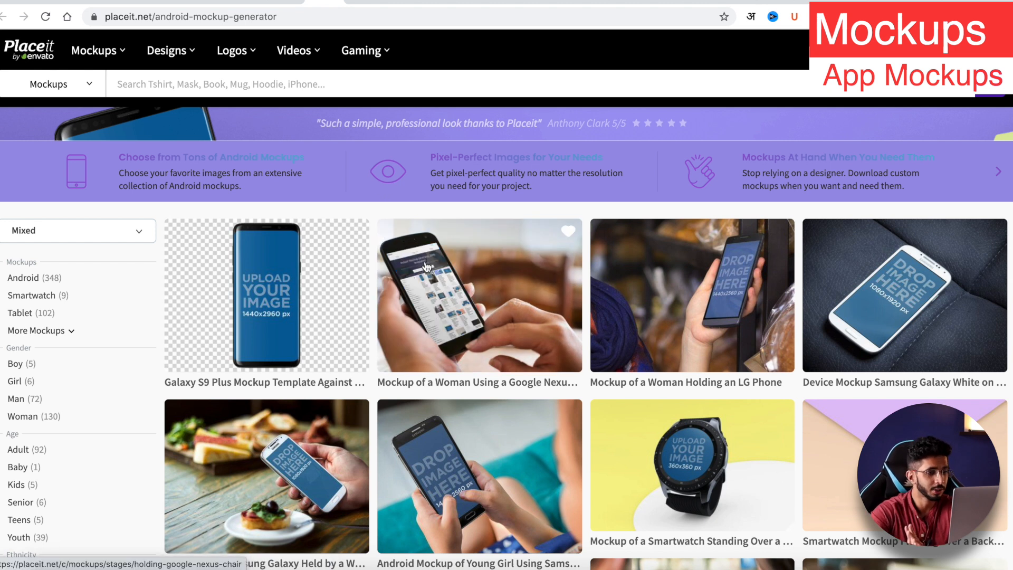
pyautogui.scroll(-7, 464, 267)
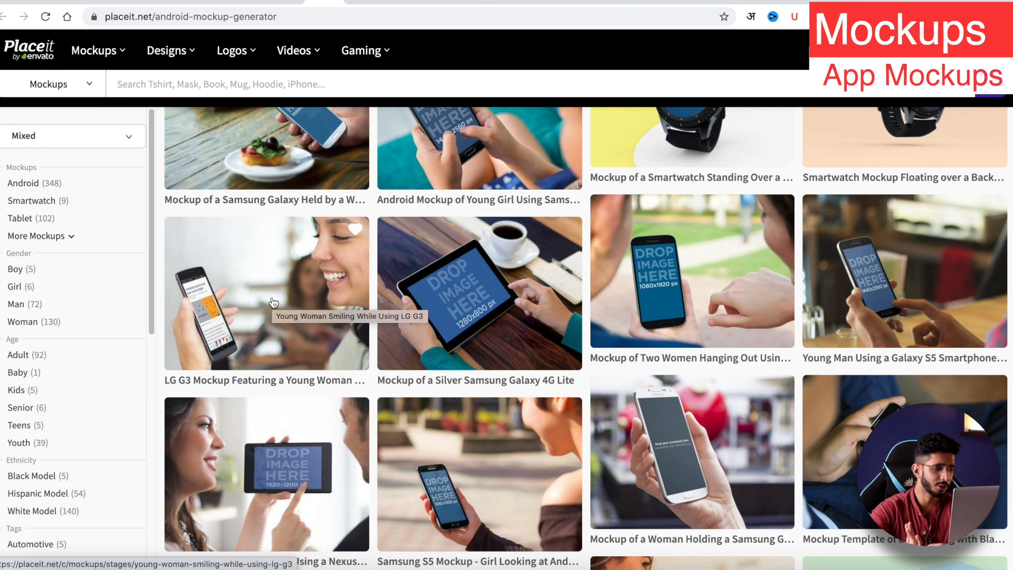
pyautogui.scroll(-3, 270, 281)
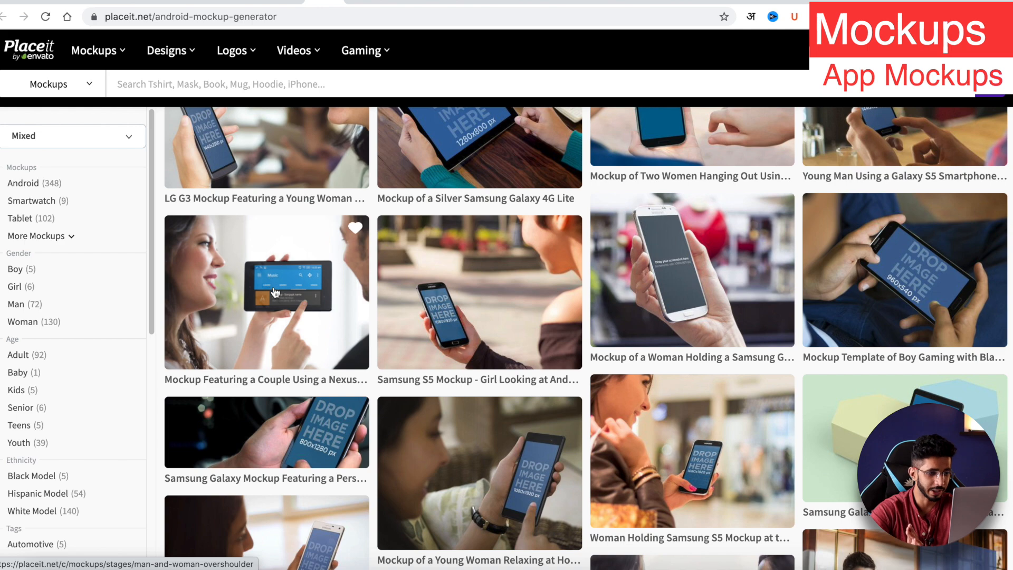
pyautogui.scroll(10, 275, 292)
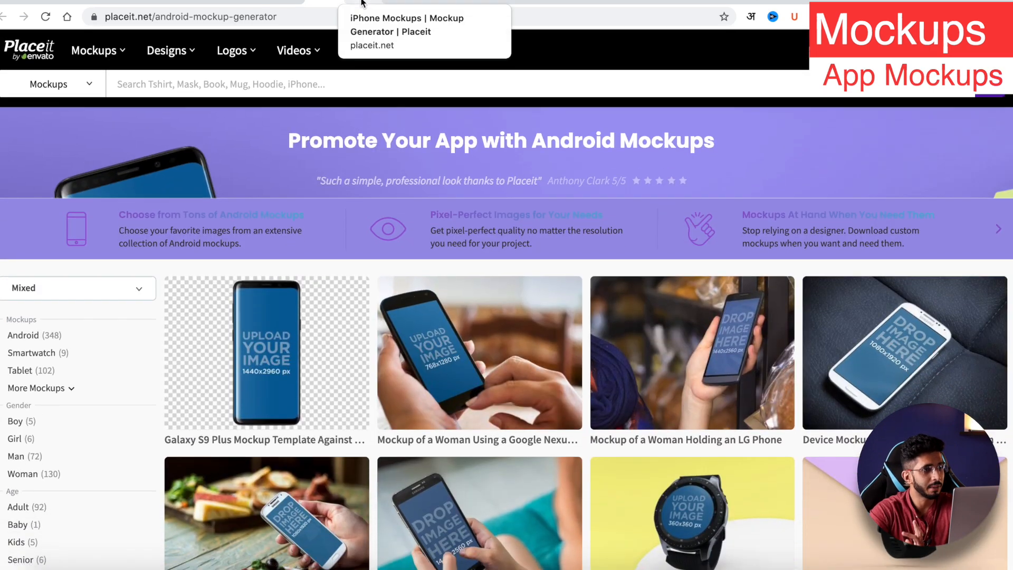
# Step: Switch to the iPhone mockup generator page and browse its mockups
pyautogui.click(362, 2)
pyautogui.scroll(-6, 301, 358)
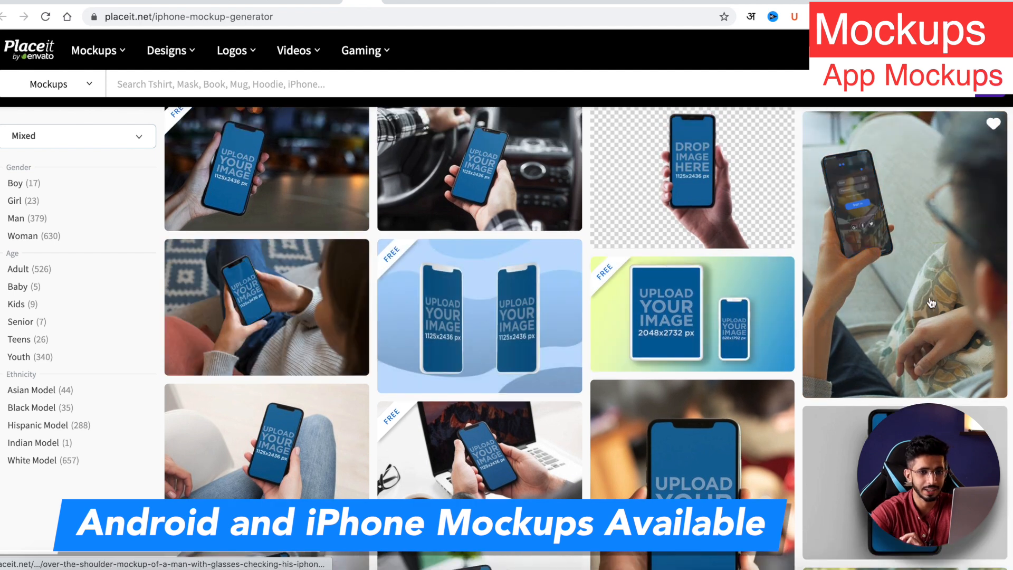
pyautogui.scroll(-5, 527, 269)
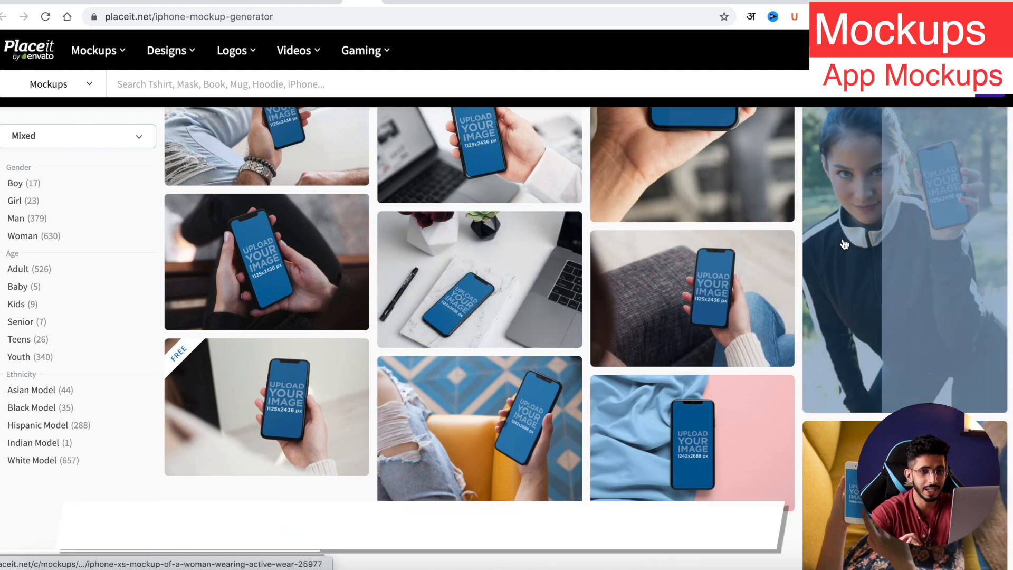
# Step: Switch to the app video mockups page and examine its iPhone, iMac and MacBook video mockups
pyautogui.click(397, 2)
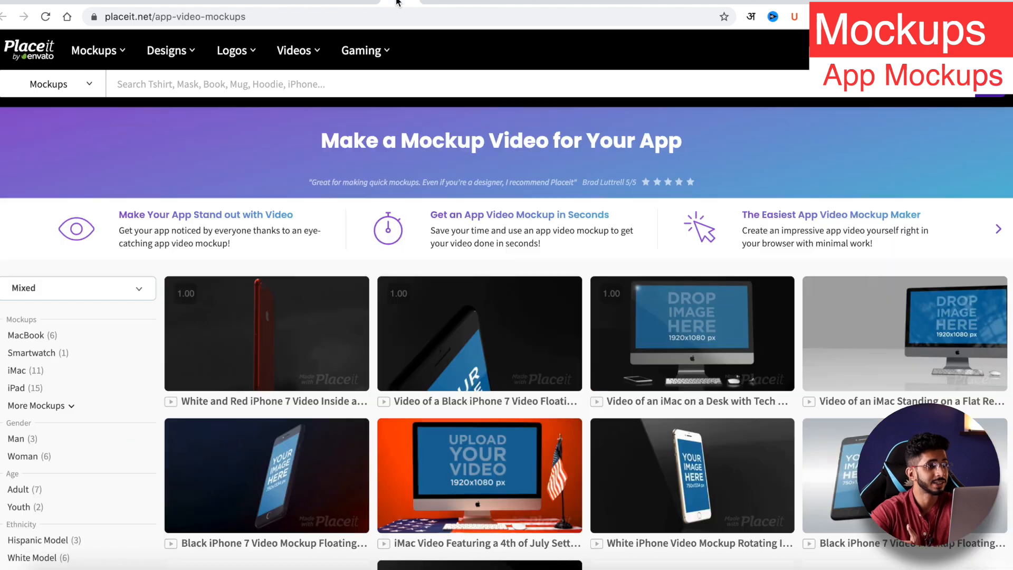
pyautogui.scroll(-1, 273, 281)
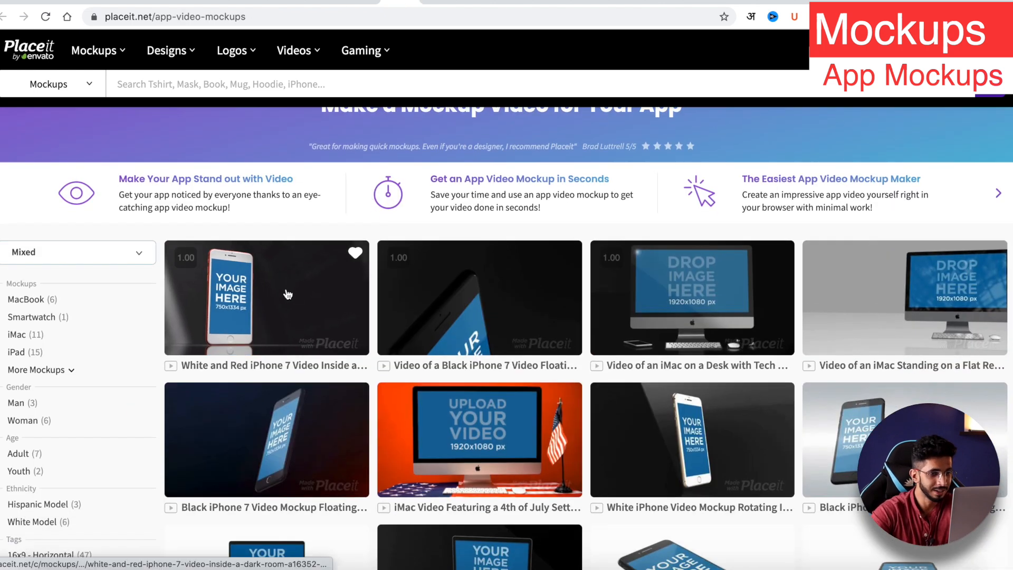
pyautogui.scroll(-1, 288, 295)
pyautogui.scroll(-1, 287, 294)
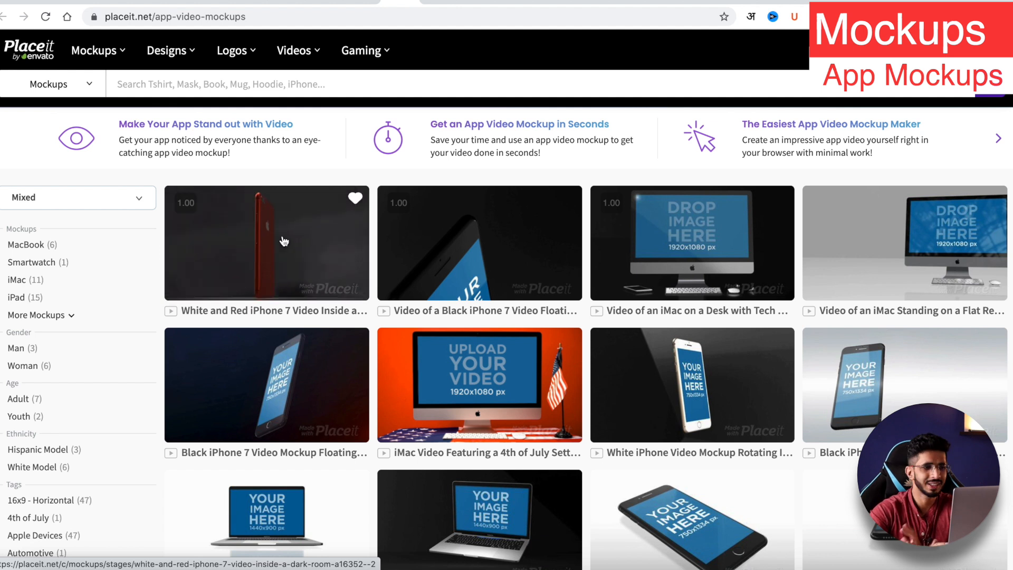
pyautogui.scroll(-10, 284, 241)
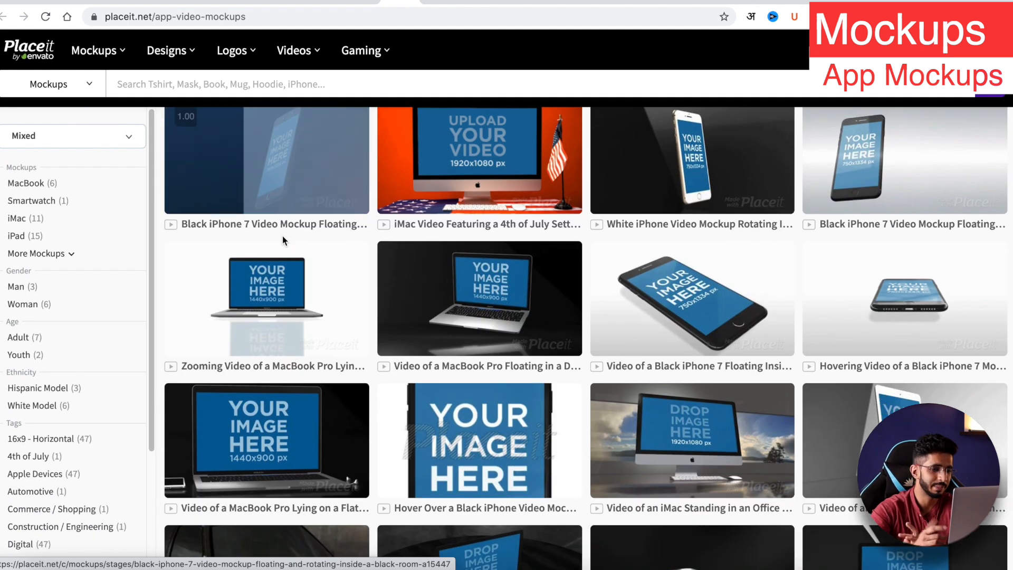
pyautogui.scroll(14, 283, 238)
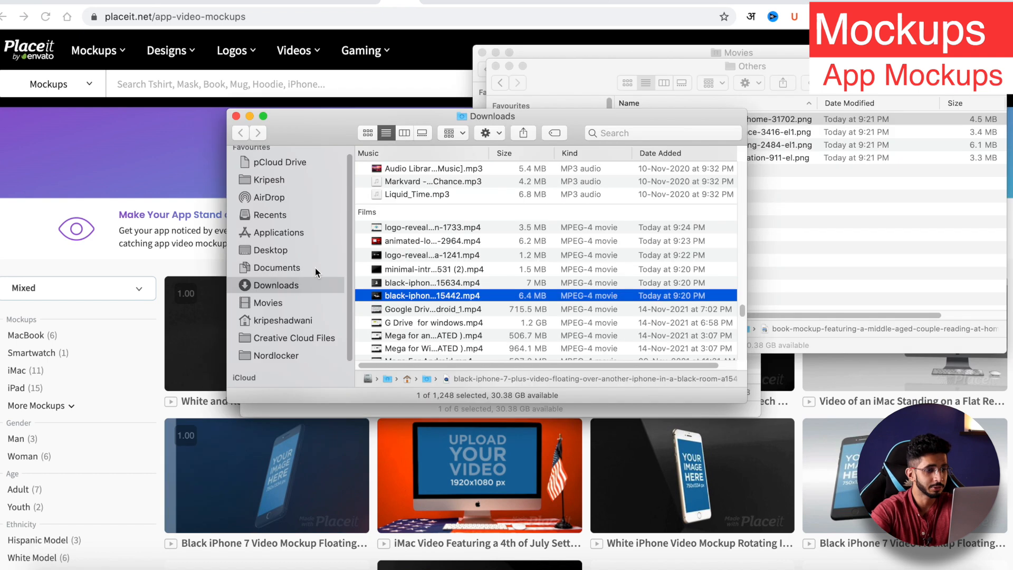
# Step: Preview the downloaded black iPhone 7 Plus video mockup in the Downloads folder and move to the adjacent file
pyautogui.press('space')
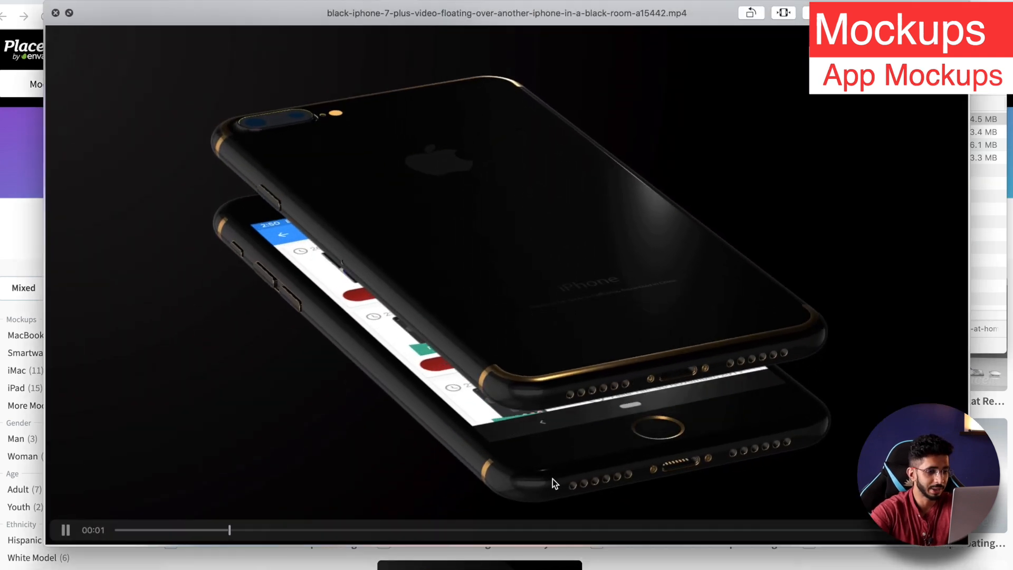
pyautogui.press('Down')
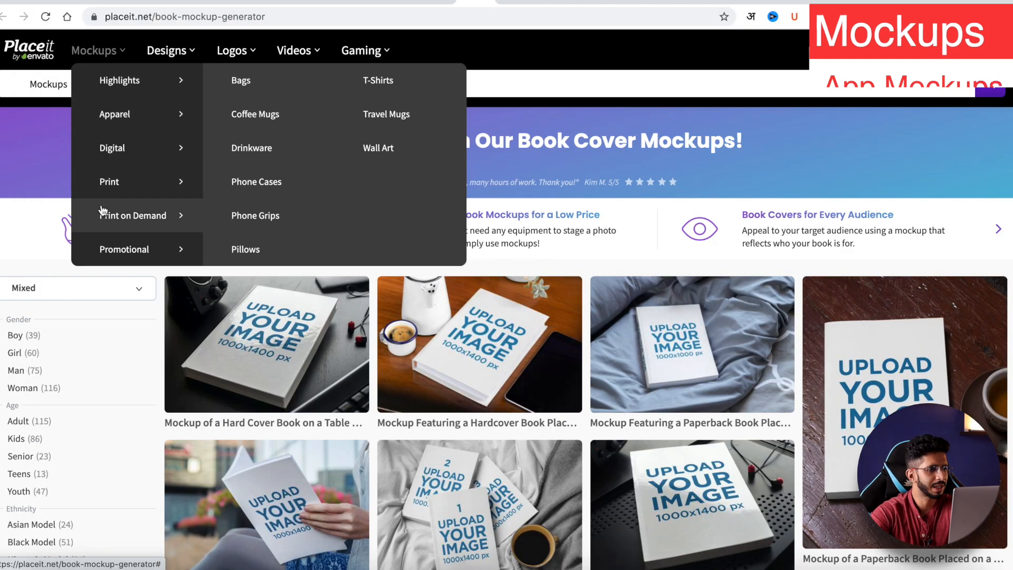
# Step: Check the Print and Print on Demand mockup categories and browse the book cover mockups
pyautogui.moveTo(121, 181)
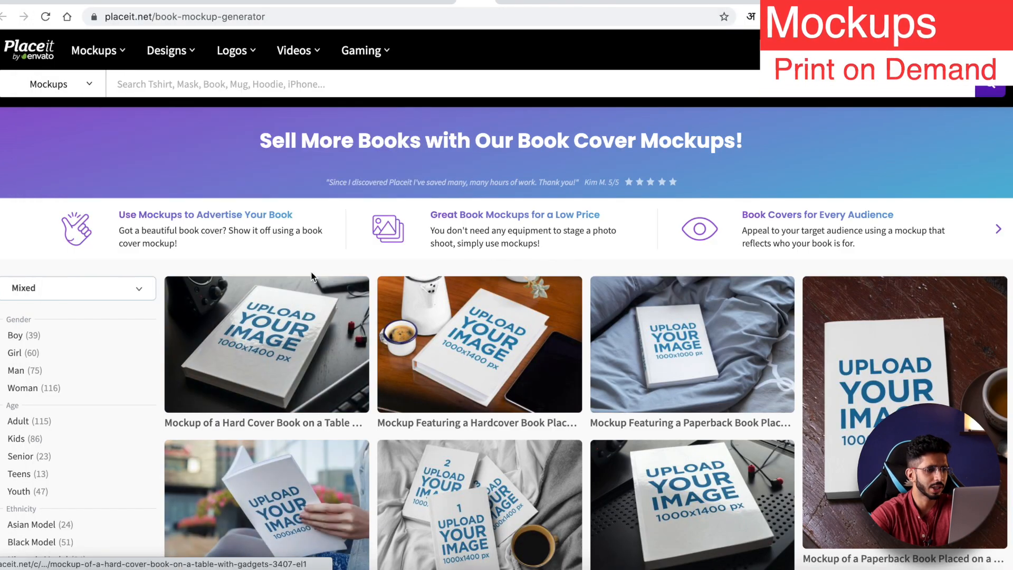
pyautogui.scroll(-1, 267, 438)
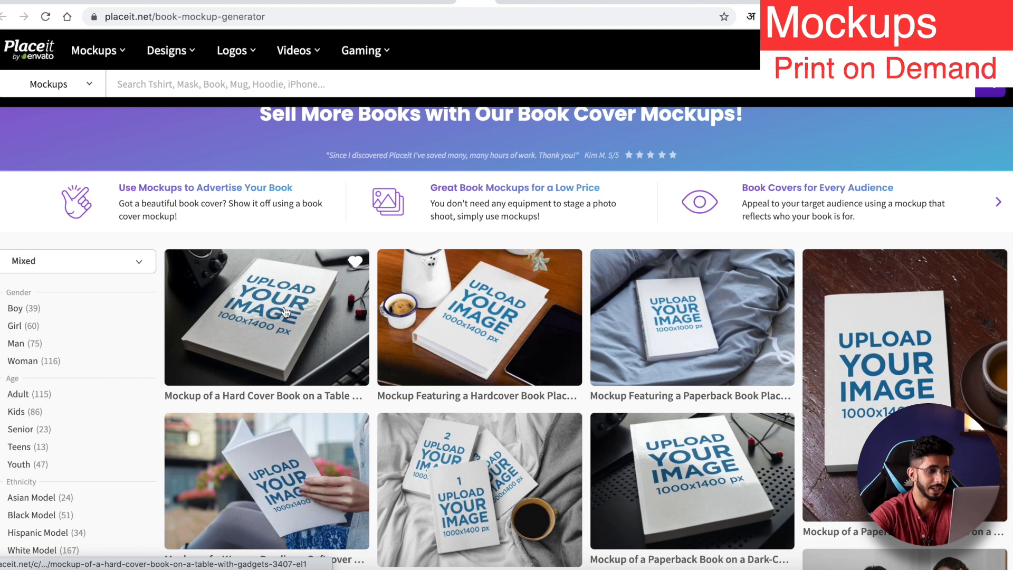
pyautogui.scroll(-8, 285, 311)
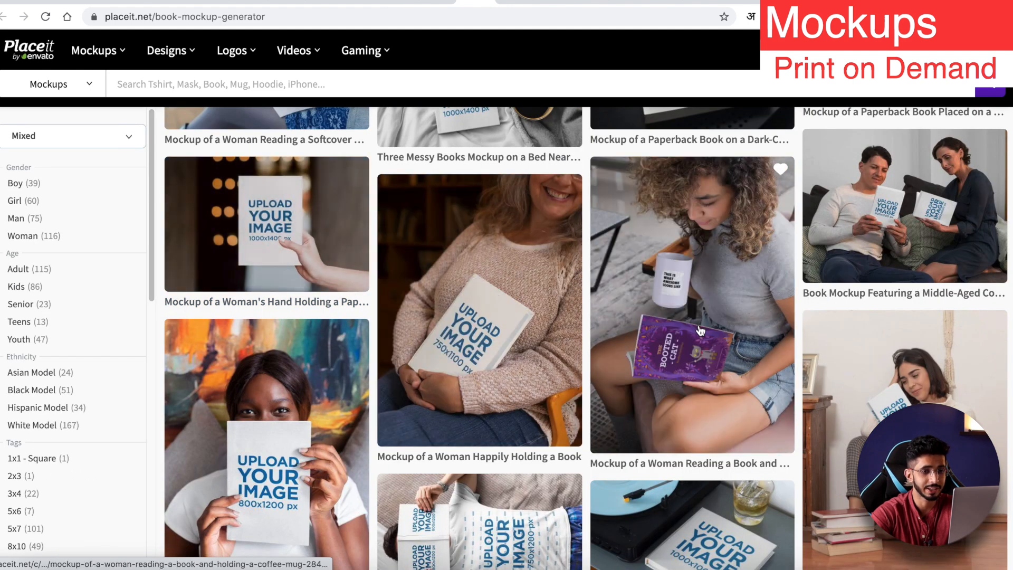
# Step: Browse the poster mockups and the print-on-demand mockups tagged Bags on their already open pages
pyautogui.click(514, 2)
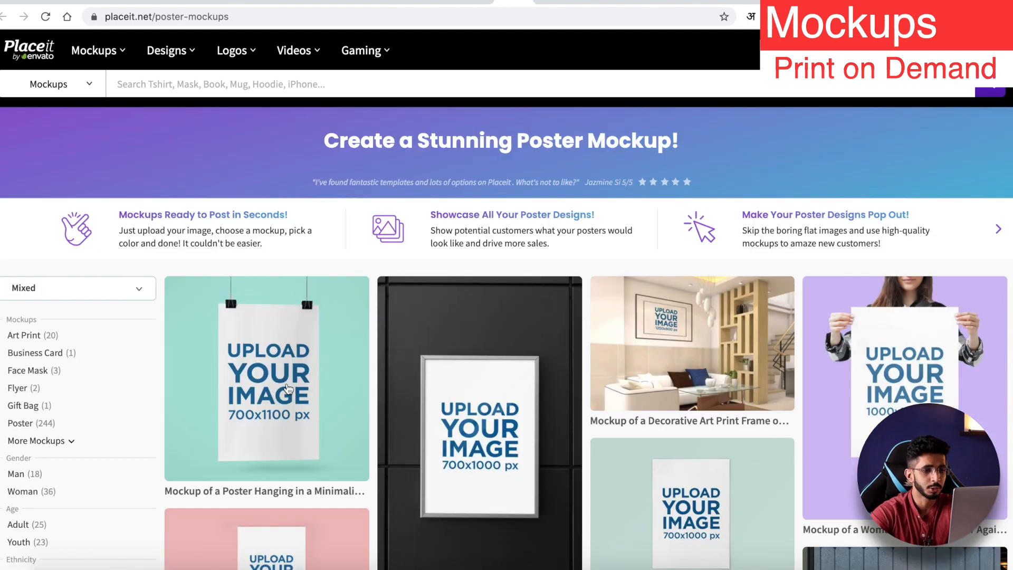
pyautogui.scroll(-5, 306, 295)
pyautogui.click(551, 2)
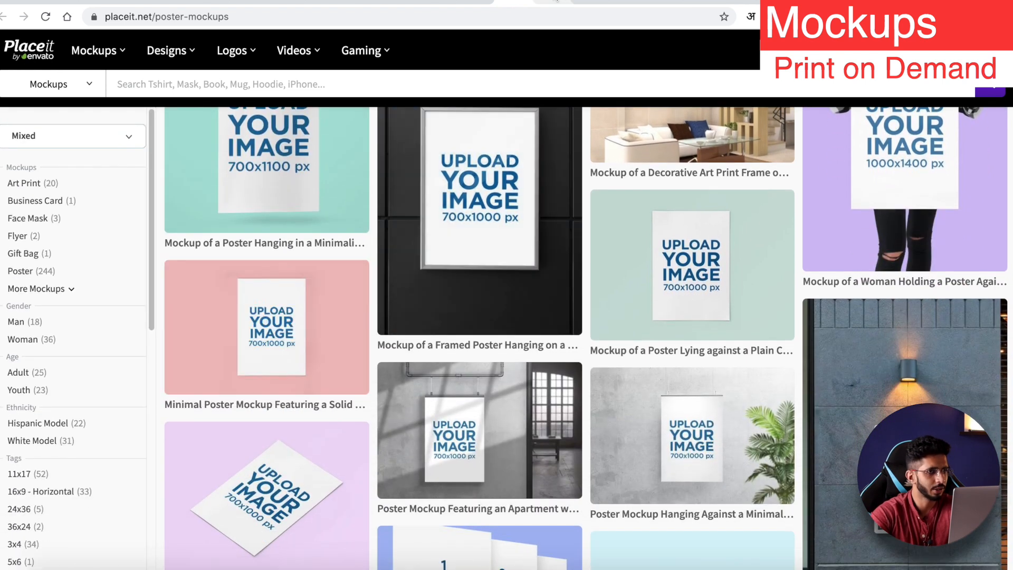
pyautogui.scroll(-4, 273, 188)
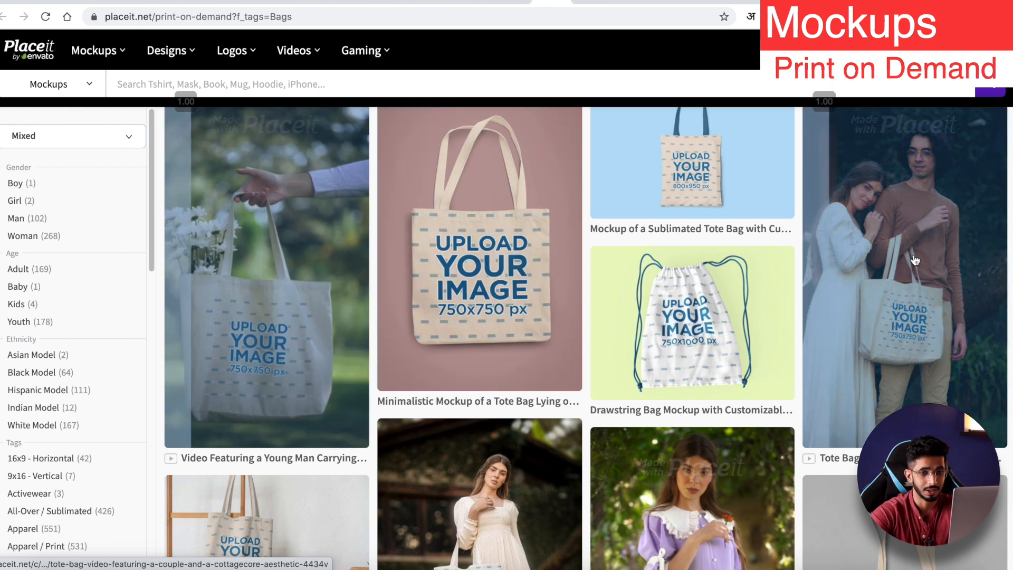
# Step: Look through the tote bag and drawstring bag mockups in the print-on-demand results
pyautogui.scroll(-4, 784, 162)
pyautogui.scroll(5, 389, 262)
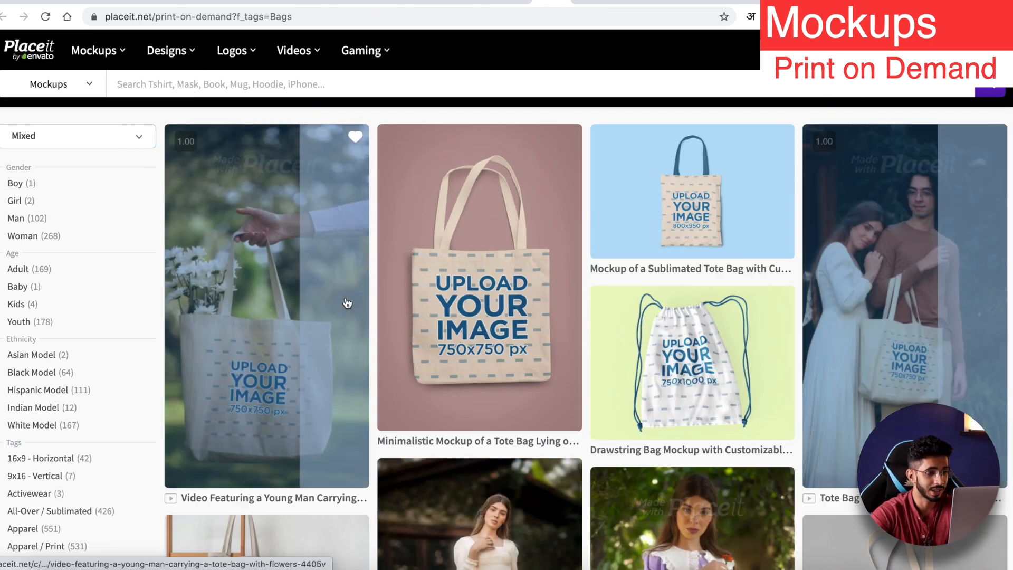
pyautogui.scroll(-3, 790, 196)
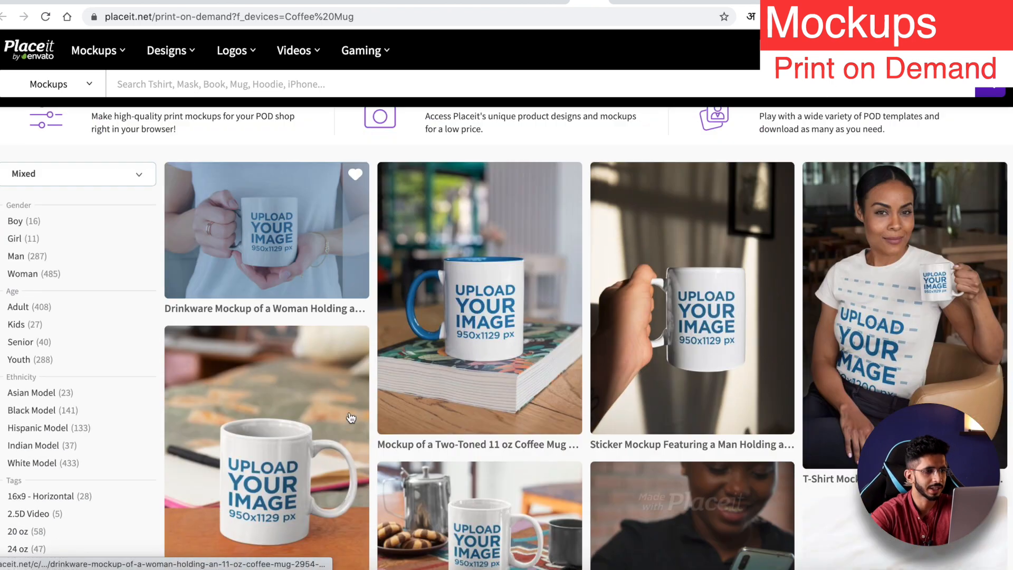
# Step: Browse the print-on-demand Coffee Mugs page and examine its photo and video mug mockups
pyautogui.scroll(-10, 351, 417)
pyautogui.scroll(10, 351, 417)
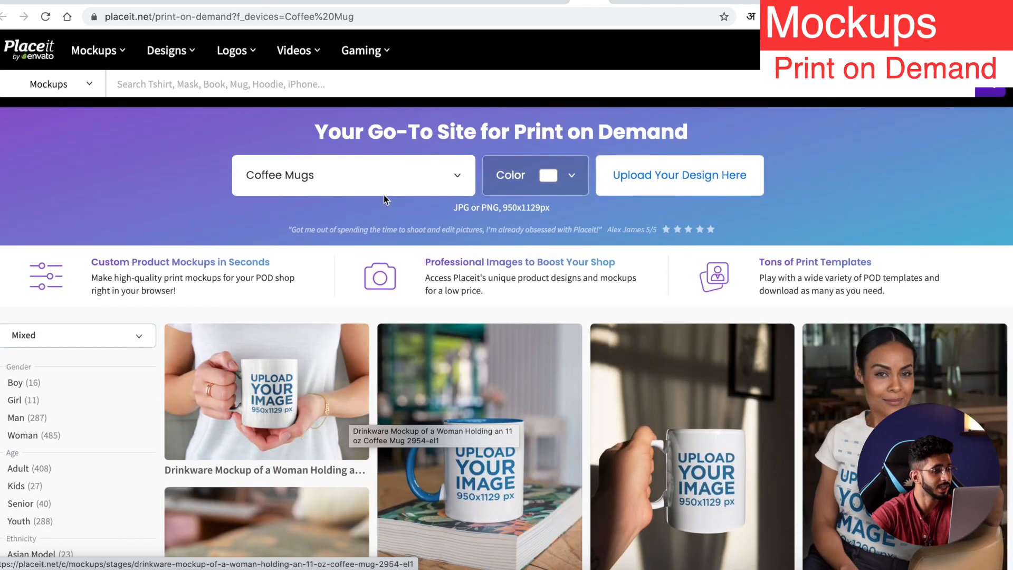
pyautogui.scroll(-10, 283, 432)
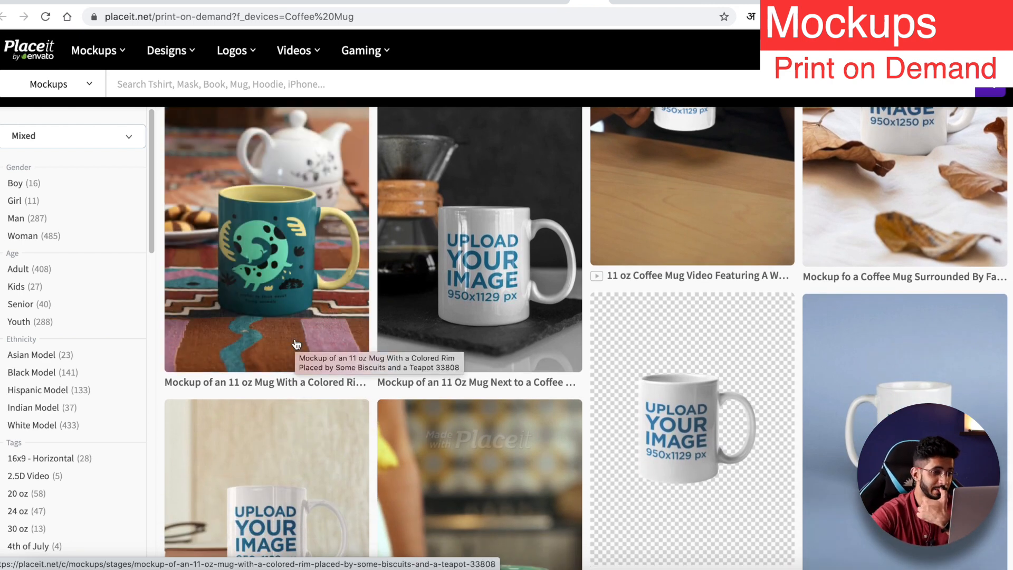
pyautogui.scroll(1, 297, 345)
pyautogui.scroll(-8, 296, 344)
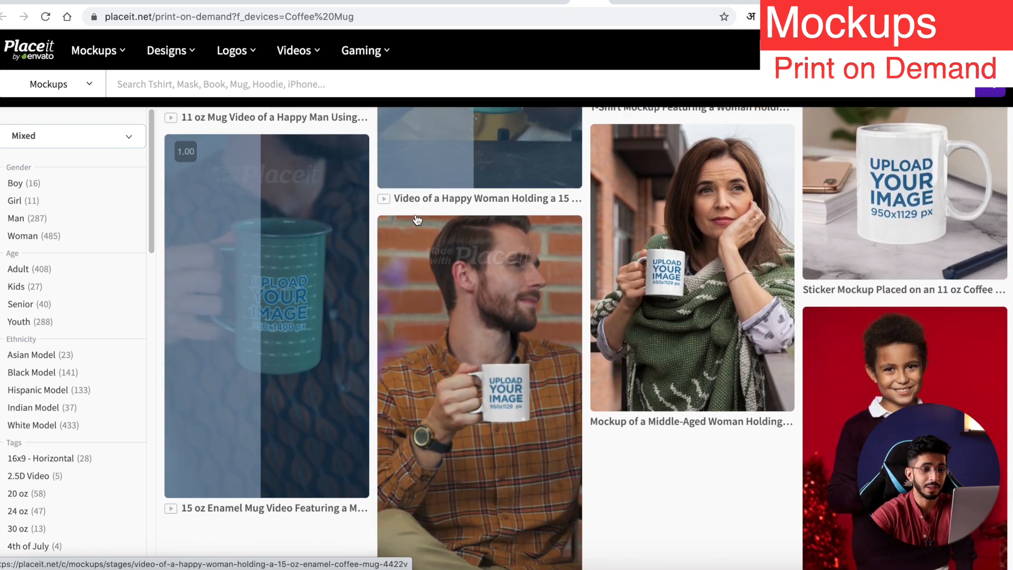
# Step: Preview the downloaded print mockups one after another, from the couple reading books to the paperback and the poster display case
pyautogui.press('space')
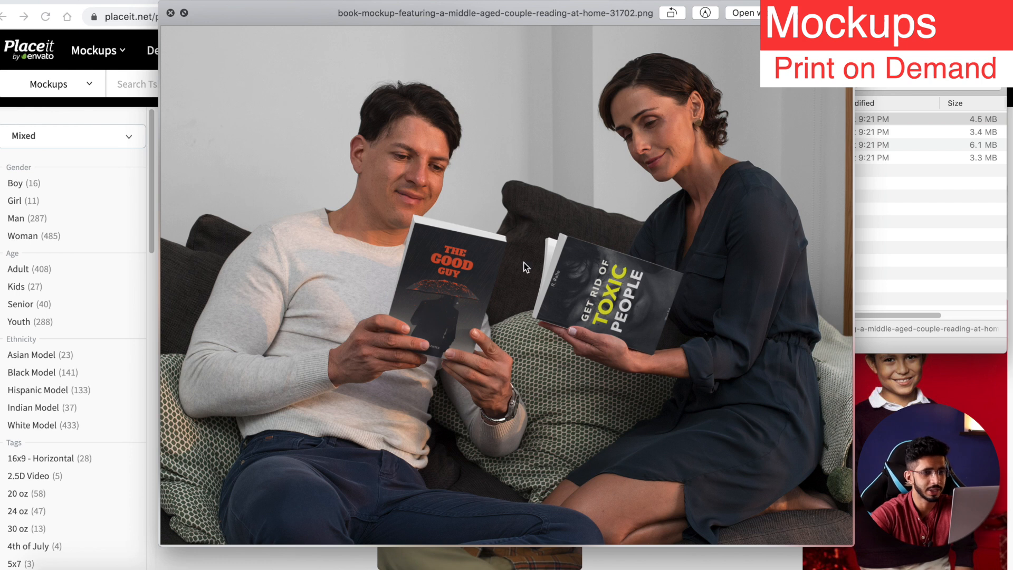
pyautogui.press('Down')
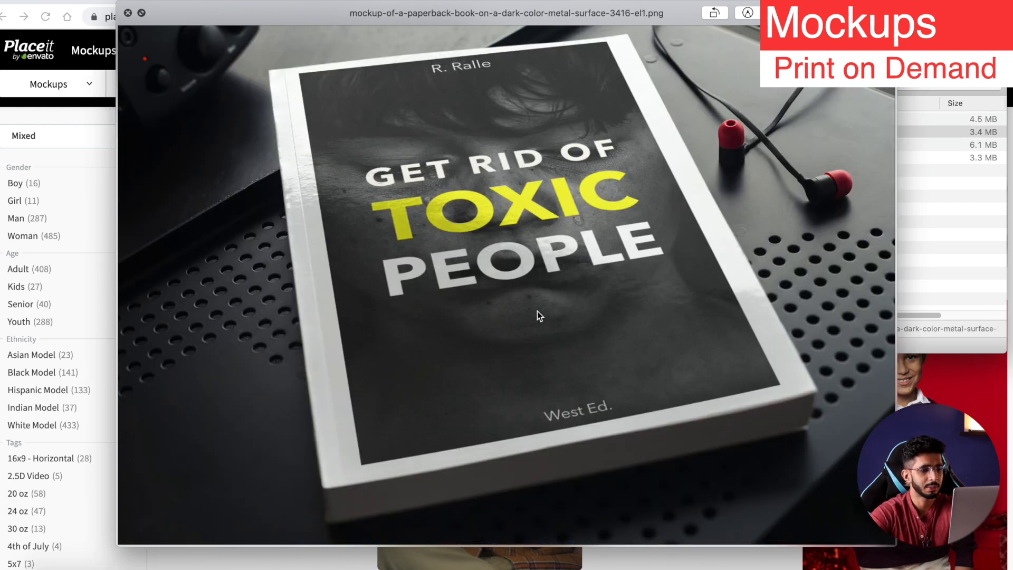
pyautogui.press('Down')
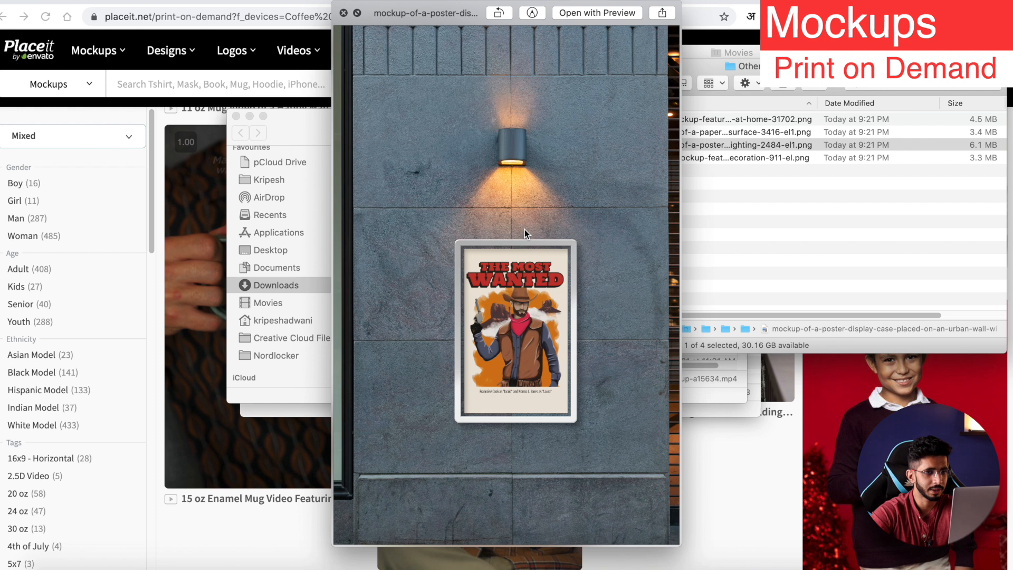
pyautogui.press('Down')
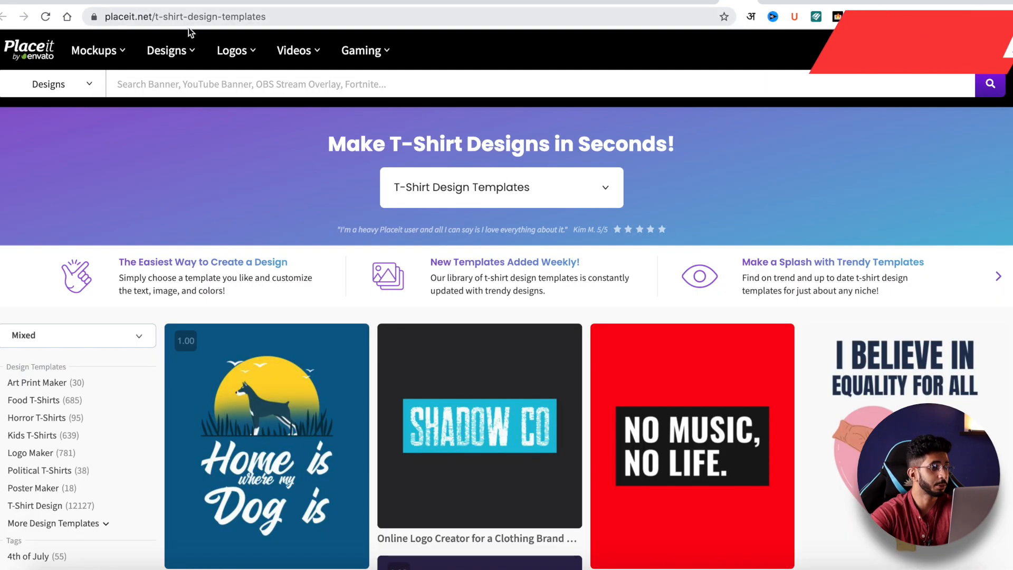
# Step: Browse the T-shirt design templates page down to the Attack streetwear logo template
pyautogui.moveTo(167, 50)
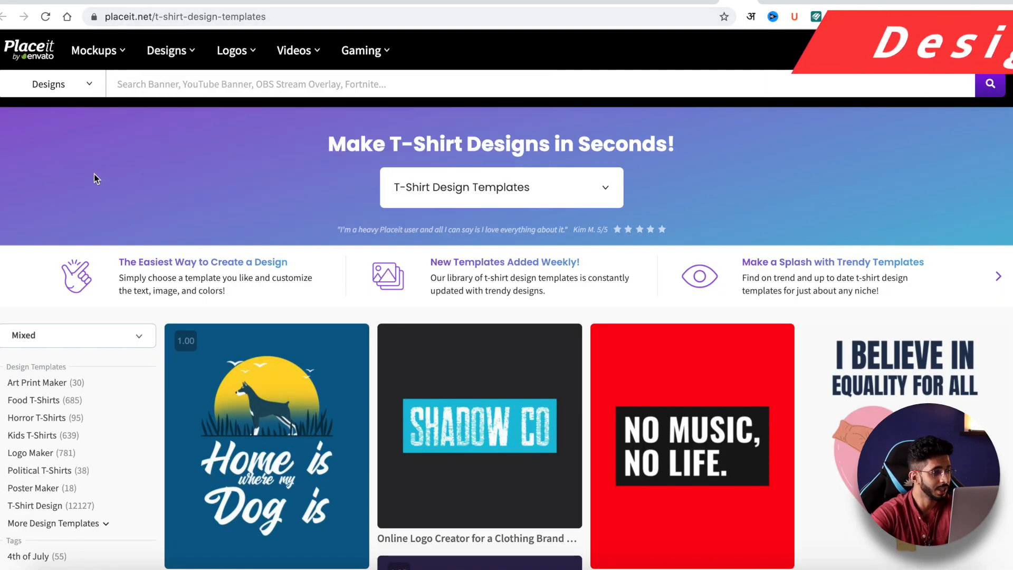
pyautogui.scroll(-1, 94, 173)
pyautogui.scroll(1, 94, 173)
pyautogui.moveTo(194, 68)
pyautogui.moveTo(219, 112)
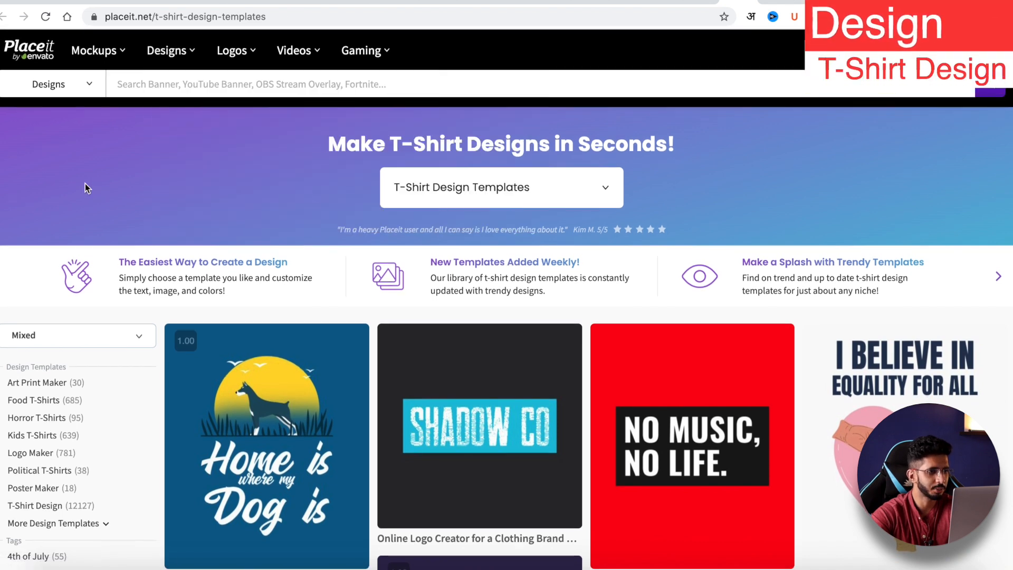
pyautogui.scroll(-10, 84, 182)
pyautogui.scroll(-2, 337, 242)
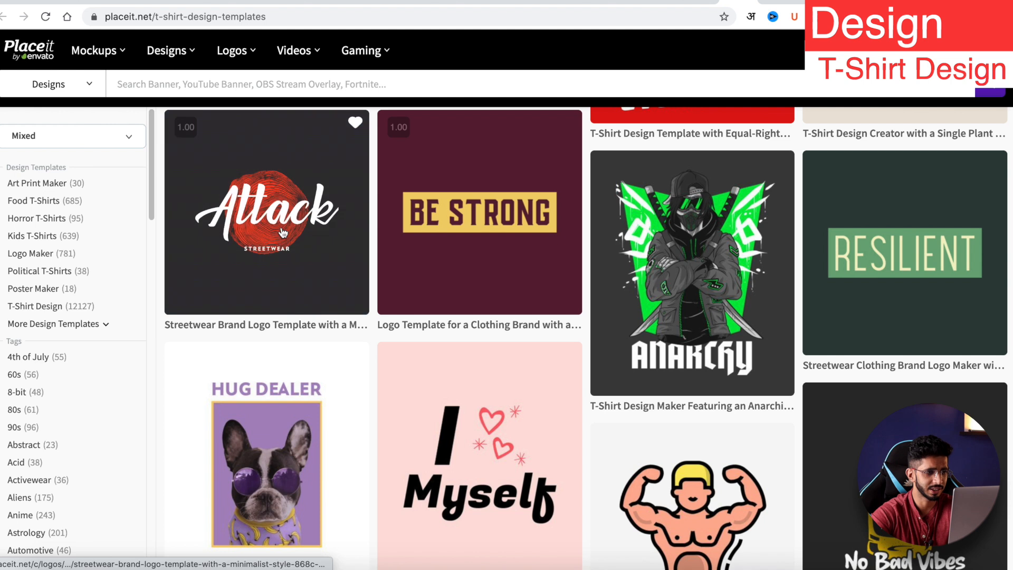
# Step: Open the Attack streetwear logo template in the editor and replace its brush stain graphic with the glitched skull
pyautogui.rightClick(280, 226)
pyautogui.press('Escape')
pyautogui.scroll(10, 283, 229)
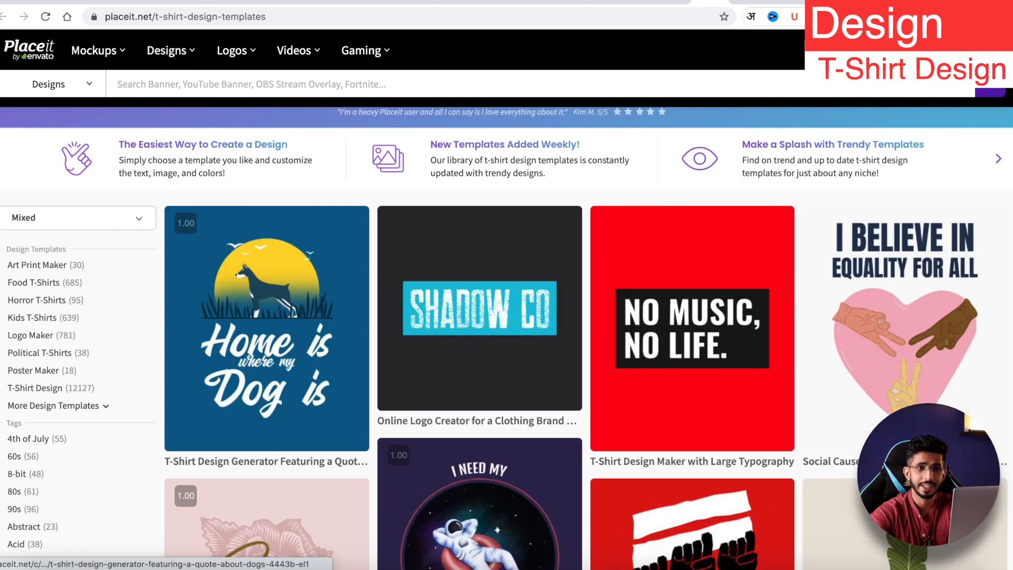
pyautogui.click(492, 396)
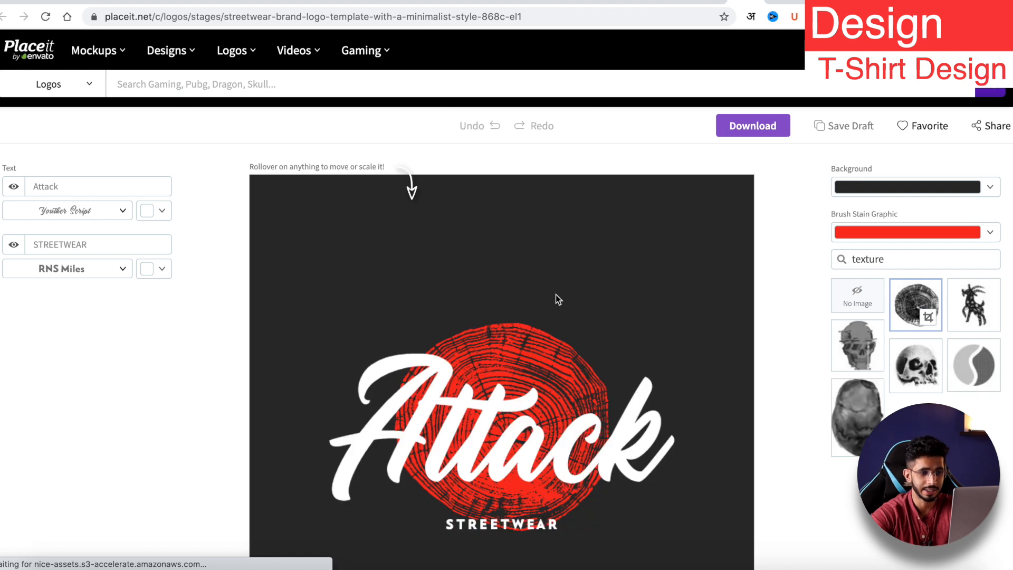
pyautogui.scroll(-2, 543, 338)
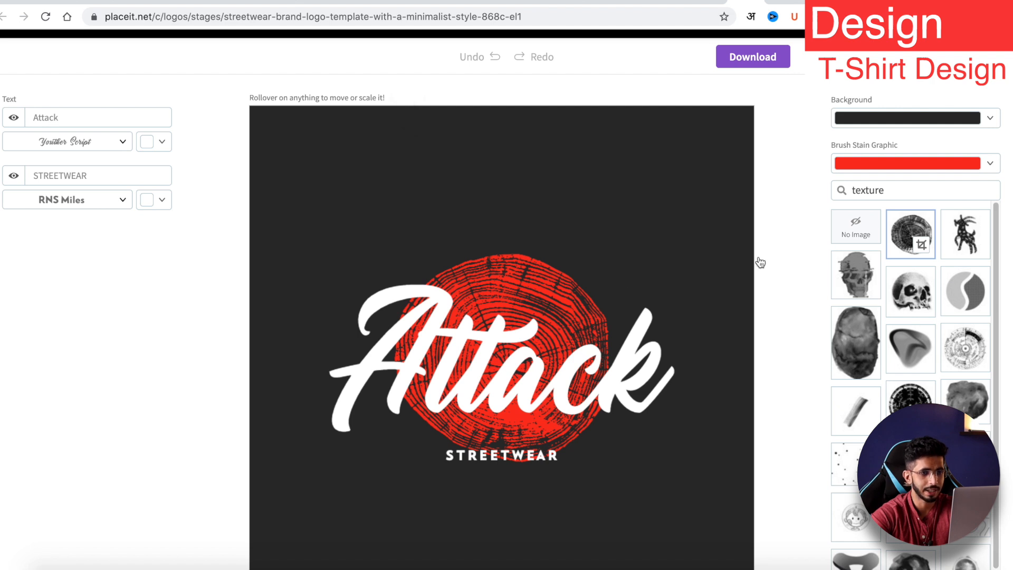
pyautogui.click(850, 274)
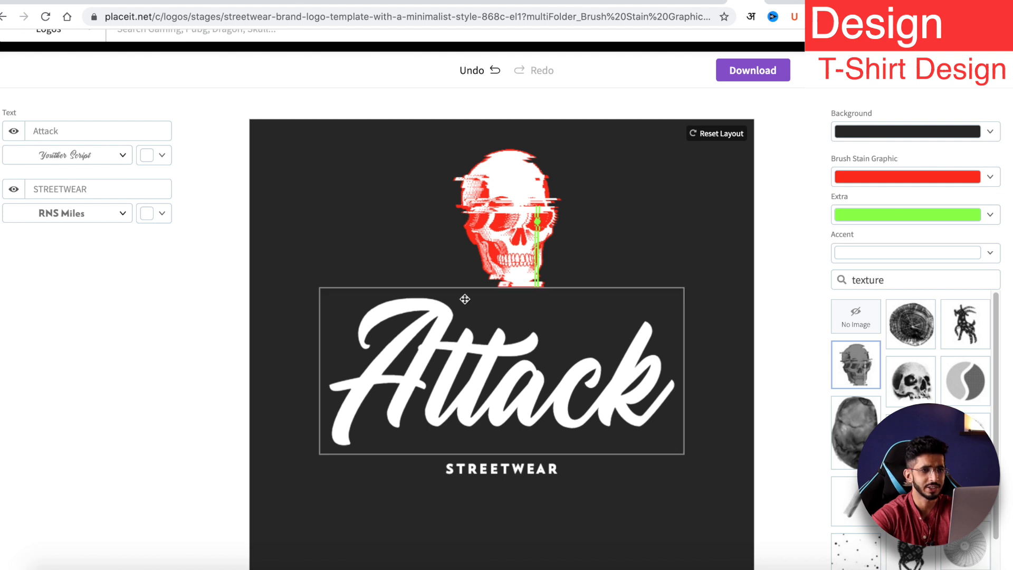
pyautogui.scroll(2, 464, 299)
# Step: Look over the edited Attack logo layout and browse more of the T-shirt design templates
pyautogui.hotkey('alt', 'Left')
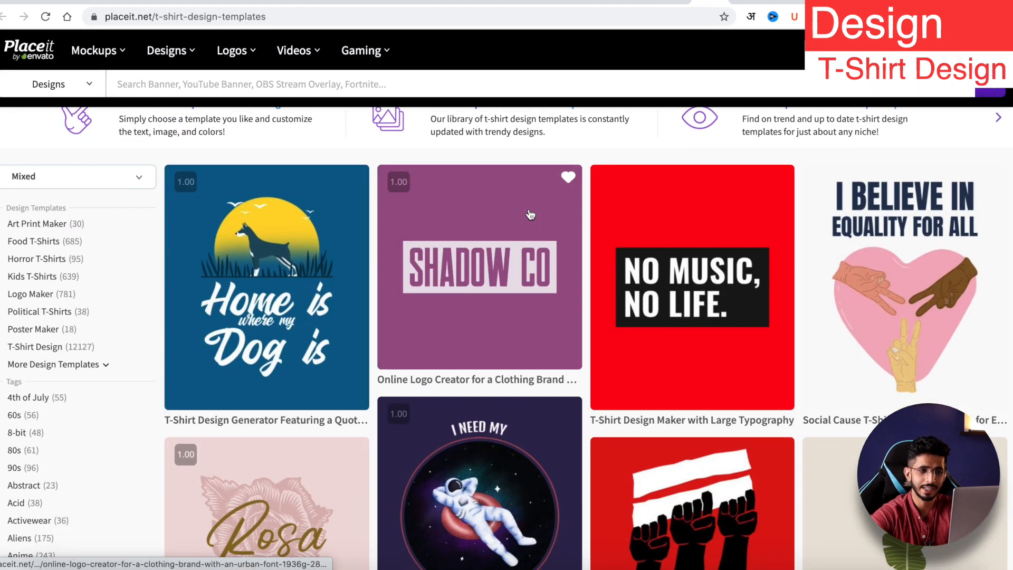
pyautogui.scroll(-10, 530, 214)
pyautogui.scroll(5, 530, 218)
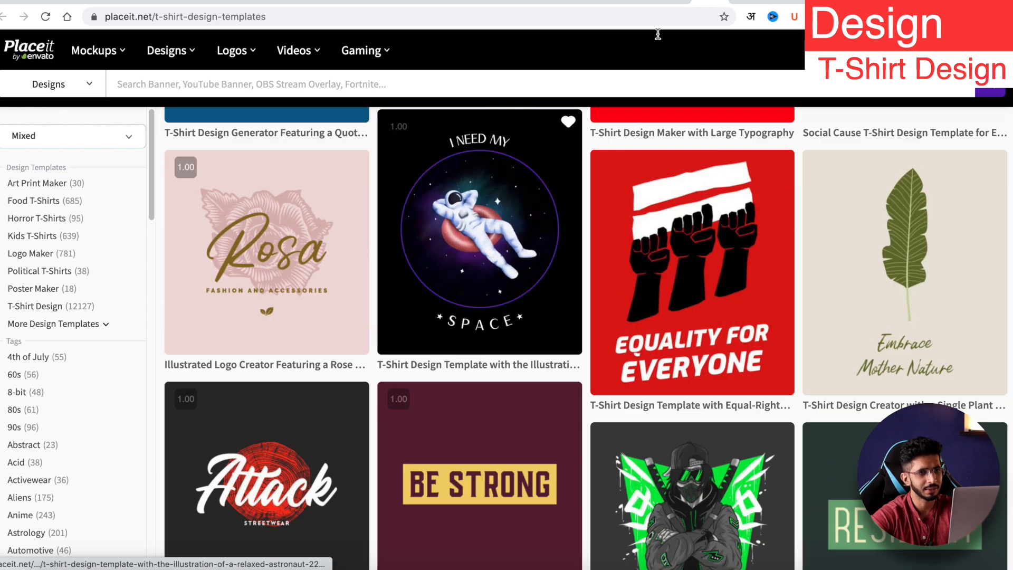
pyautogui.click(740, 2)
pyautogui.scroll(-5, 446, 312)
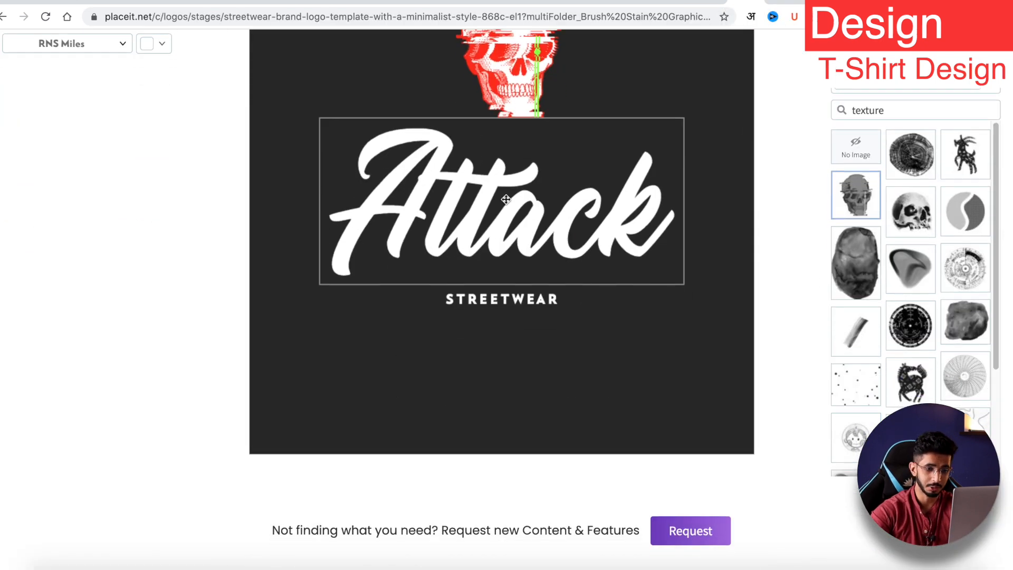
pyautogui.scroll(5, 446, 312)
pyautogui.hotkey('ctrl', 'shift', 'Tab')
pyautogui.scroll(-5, 517, 278)
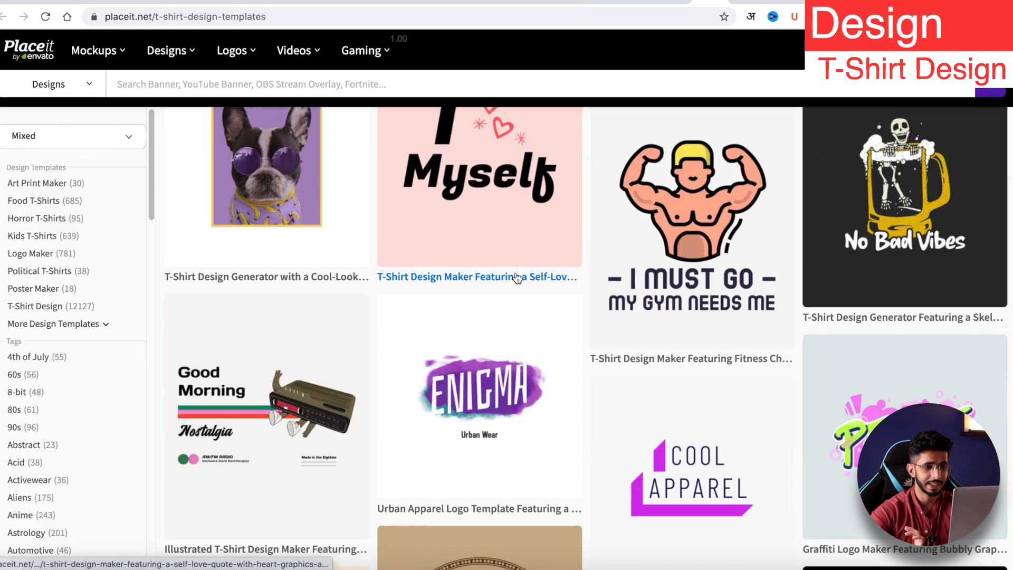
# Step: Check the Social Media template types among the Designs categories
pyautogui.scroll(10, 517, 278)
pyautogui.scroll(2, 517, 278)
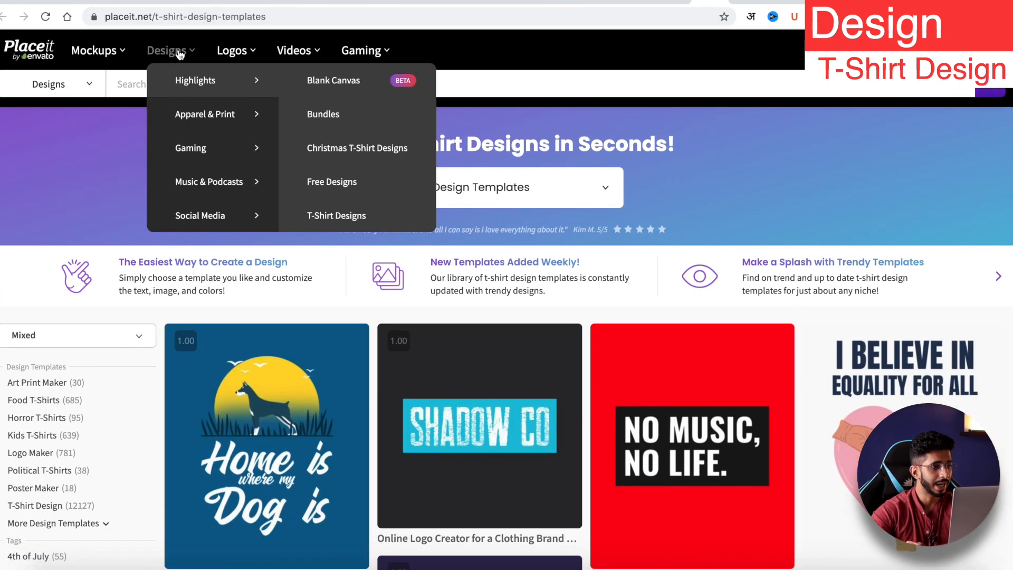
pyautogui.moveTo(193, 220)
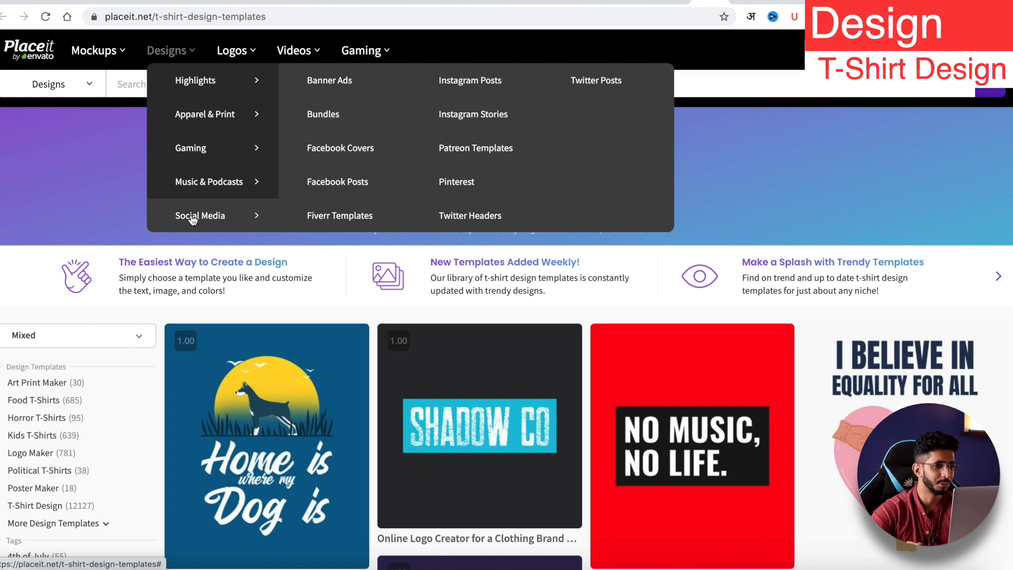
# Step: Switch to the already open book cover designs page and browse its templates
pyautogui.click(766, 3)
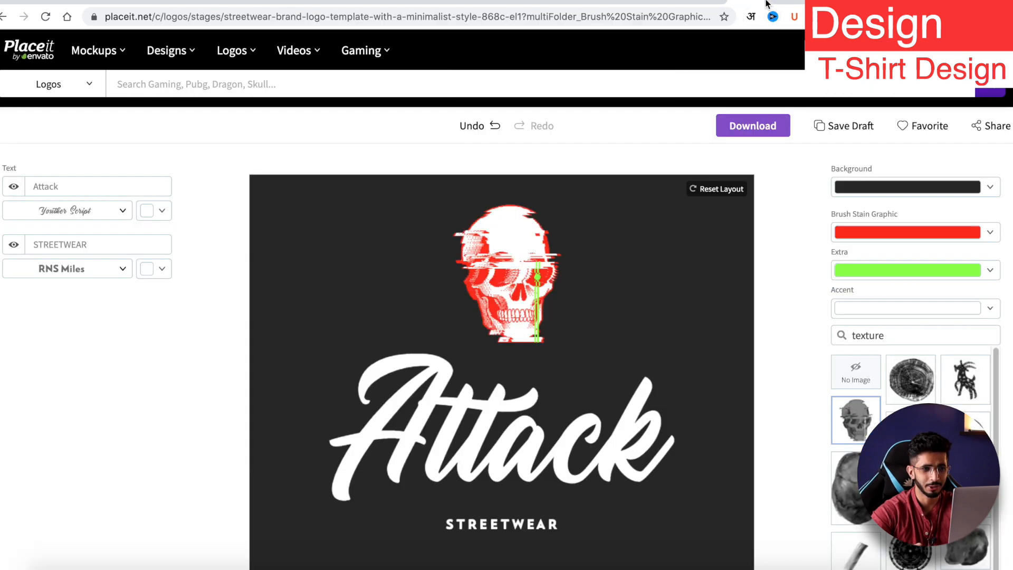
pyautogui.click(766, 3)
pyautogui.scroll(-5, 412, 217)
pyautogui.scroll(5, 413, 217)
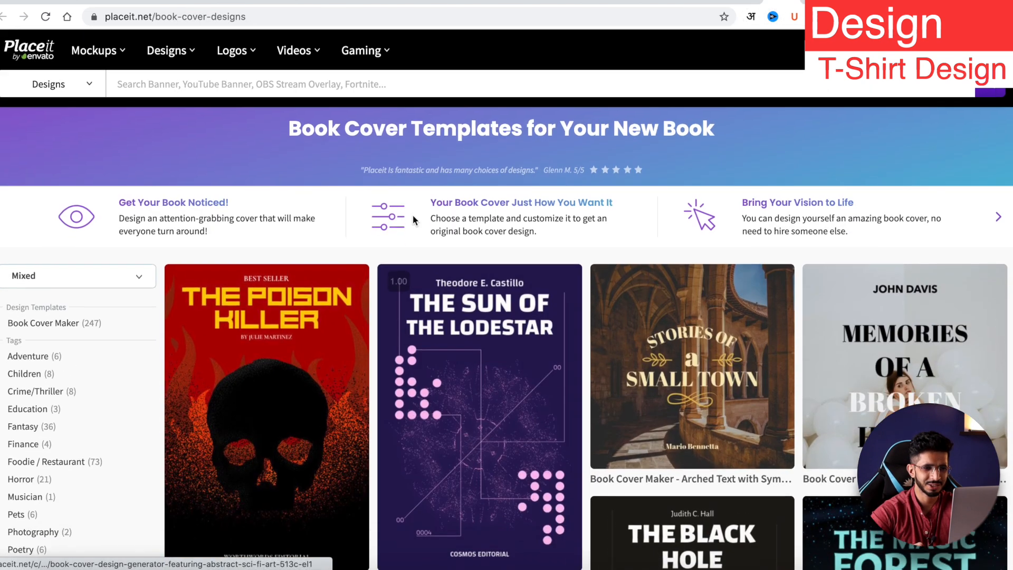
pyautogui.scroll(-1, 412, 217)
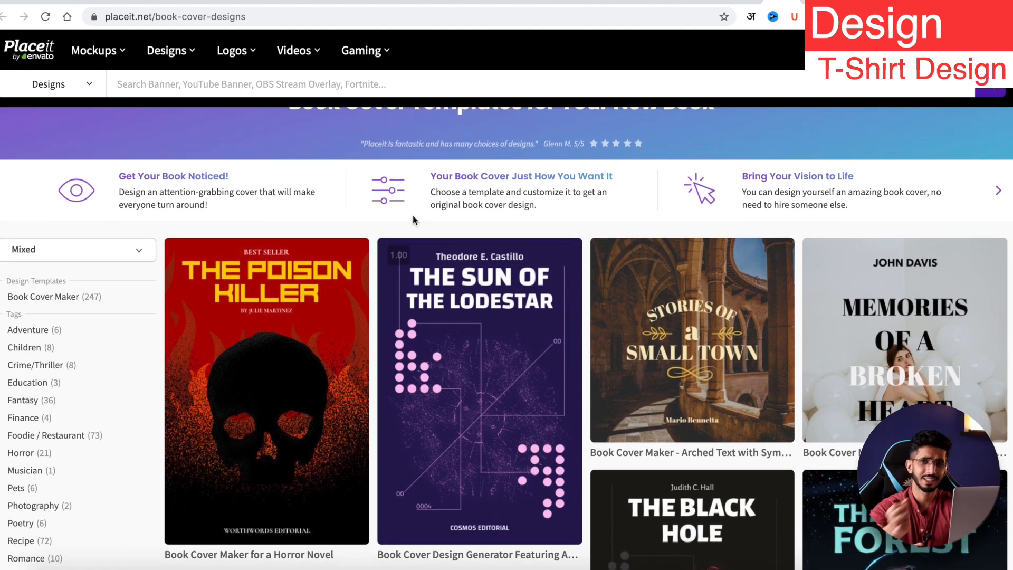